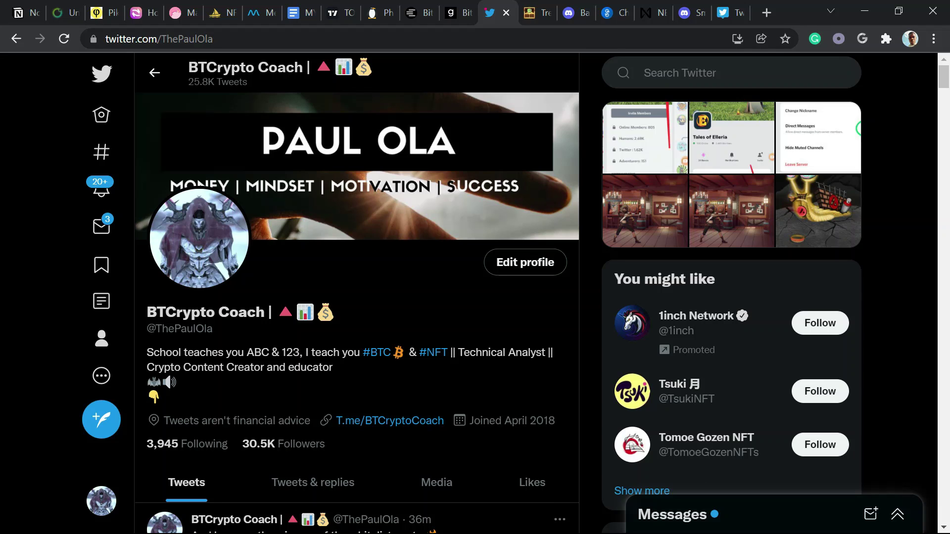
- Bring up the Windows Start menu over the Twitter profile page
{"action": "key", "text": "super"}
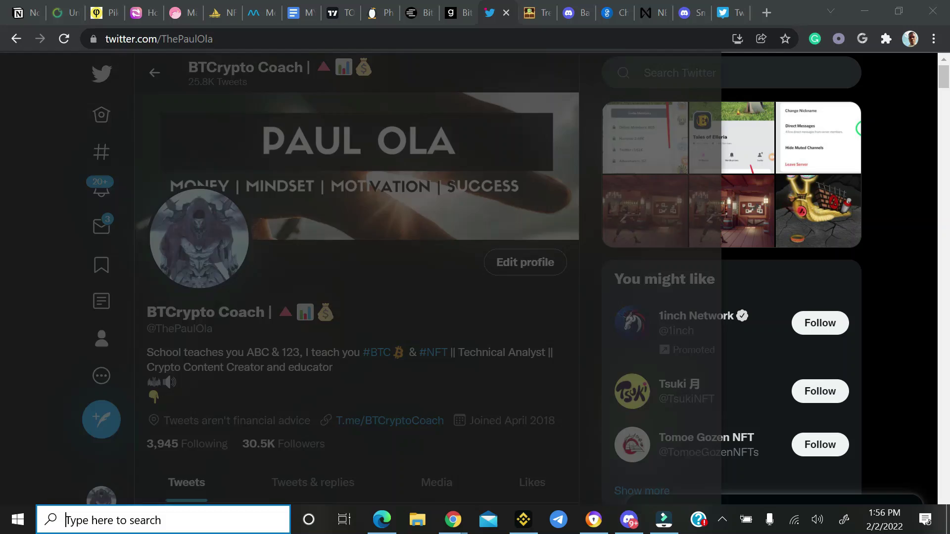
- Launch Binance and go to Wallet > Fiat and Spot, listing ETH, USDT and BNB balances
{"action": "left_click", "coordinate": [523, 520]}
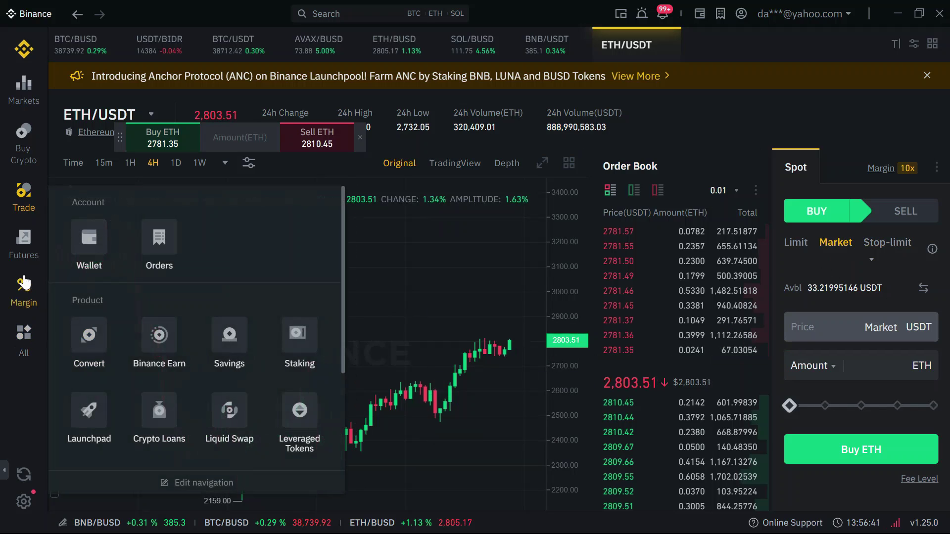
{"action": "mouse_move", "coordinate": [30, 349]}
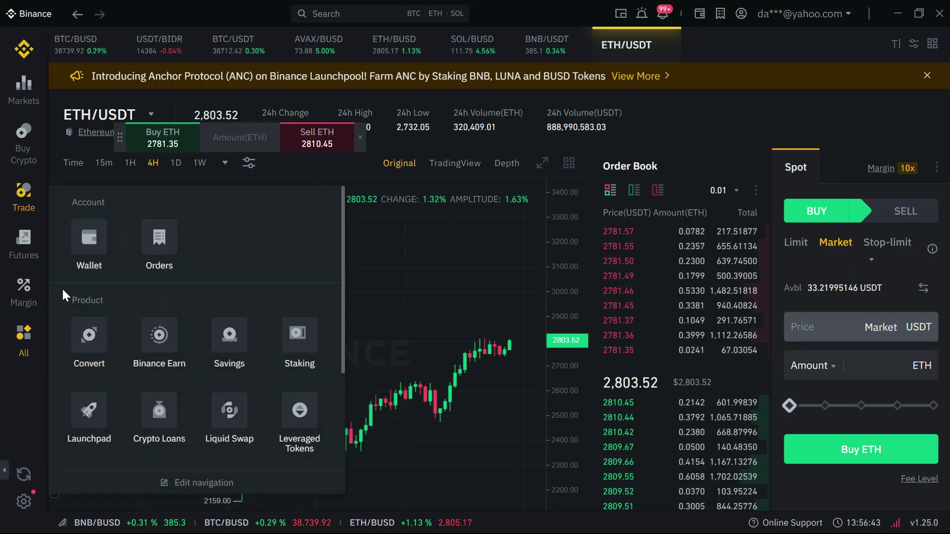
{"action": "left_click", "coordinate": [88, 256]}
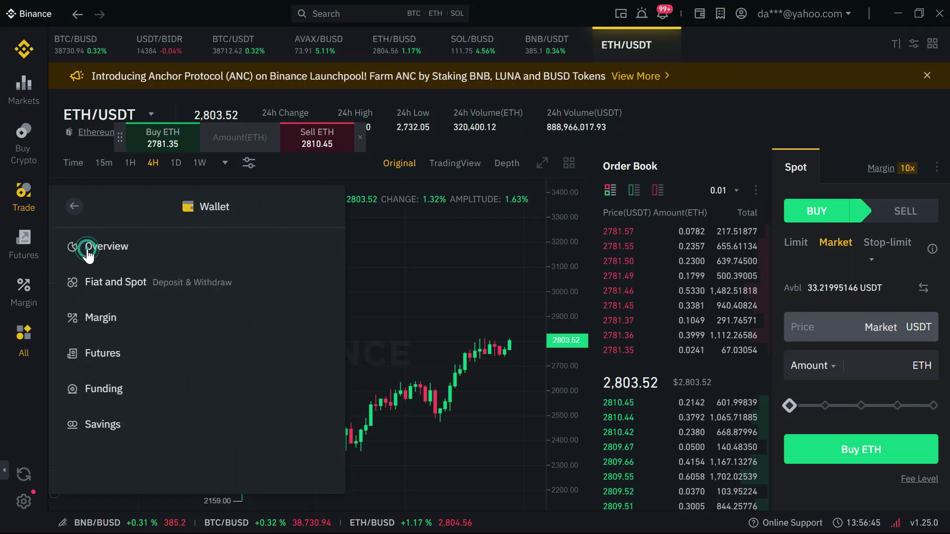
{"action": "left_click", "coordinate": [89, 288]}
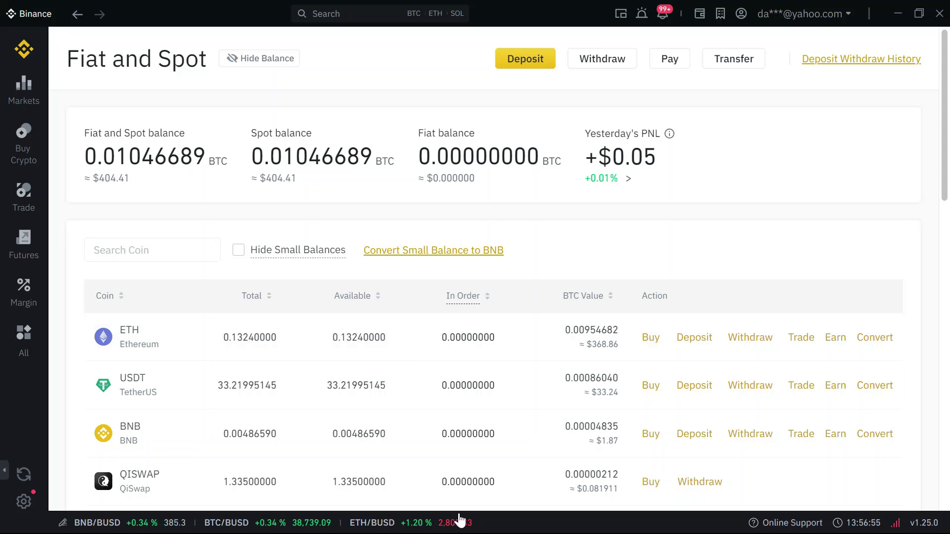
- In Avast Secure Browser, check that MetaMask Account 1 holds 0 ETH on Ethereum Mainnet
{"action": "key", "text": "super"}
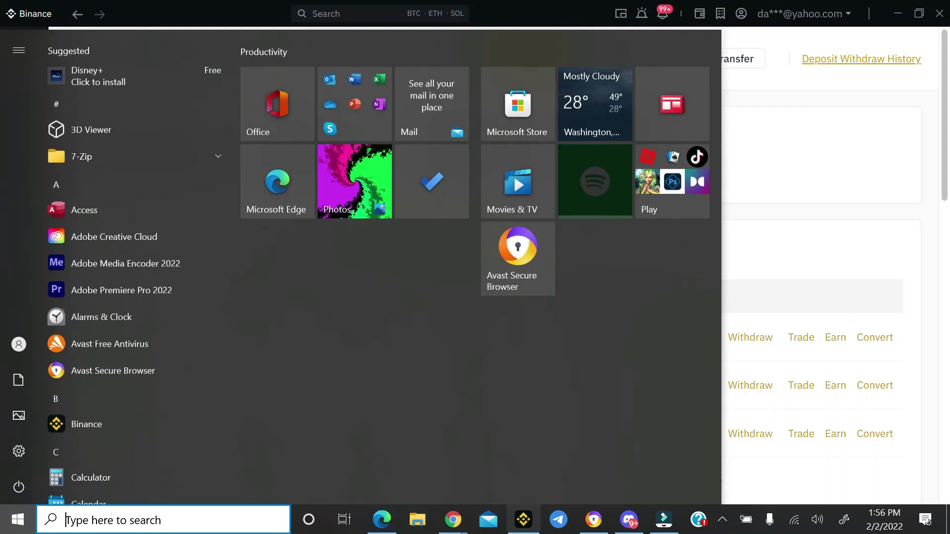
{"action": "left_click", "coordinate": [593, 528]}
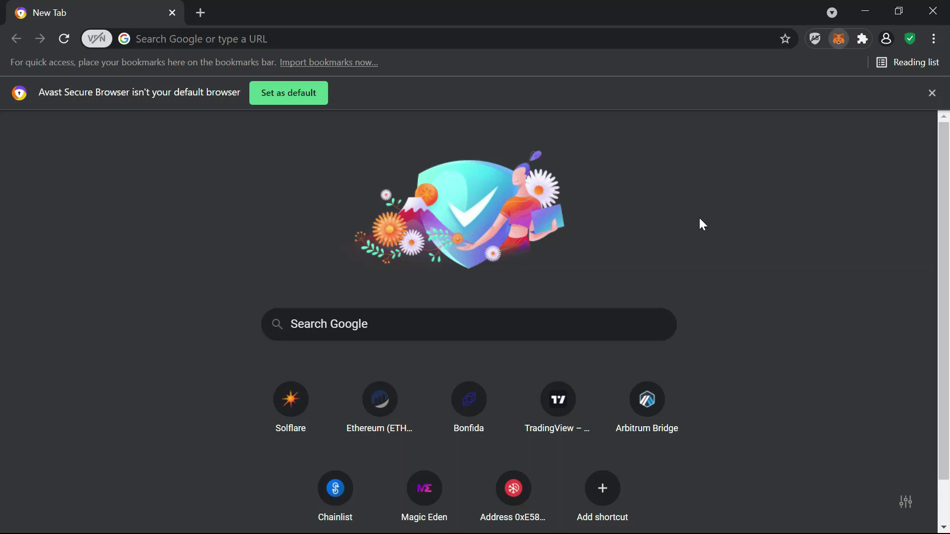
{"action": "key", "text": "alt+shift+m"}
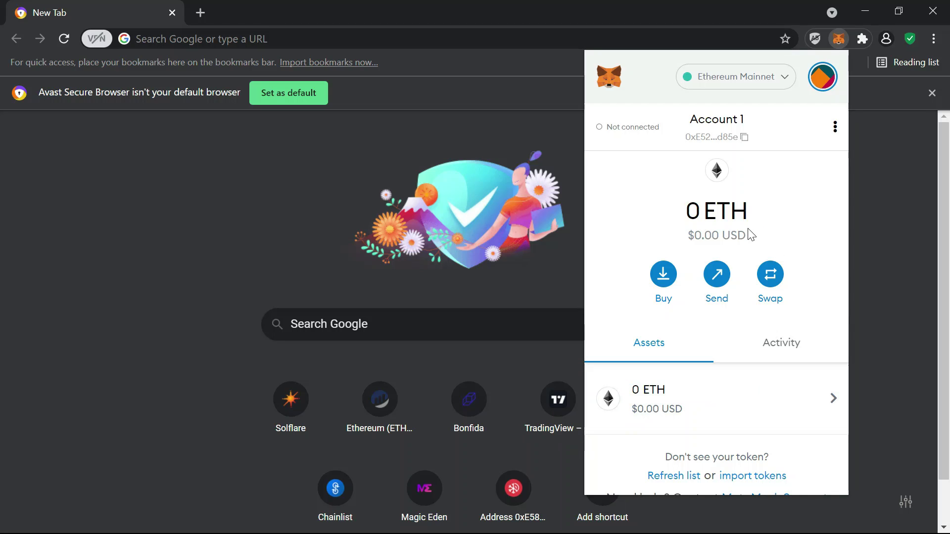
{"action": "left_click", "coordinate": [863, 241]}
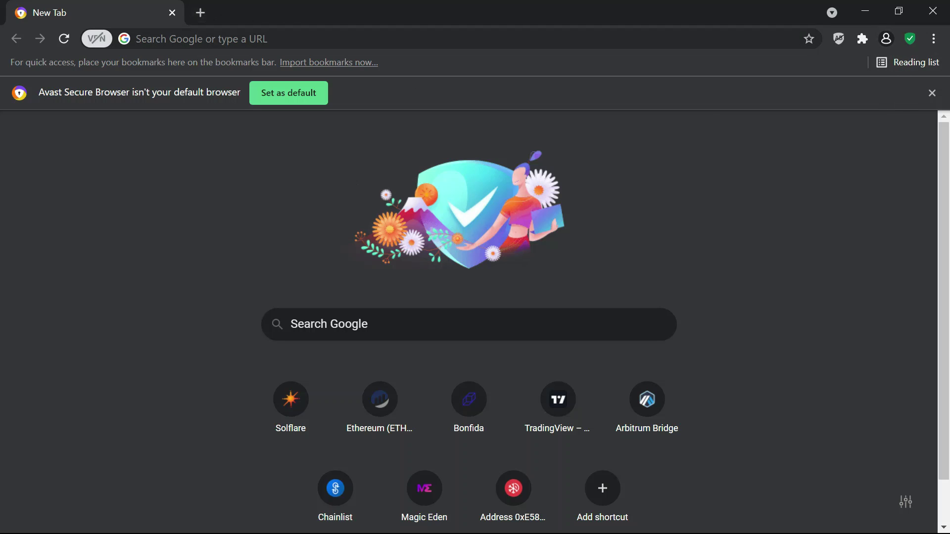
- Go to chainlist.org and connect the MetaMask wallet
{"action": "left_click", "coordinate": [196, 43]}
{"action": "type", "text": "chainlist.org"}
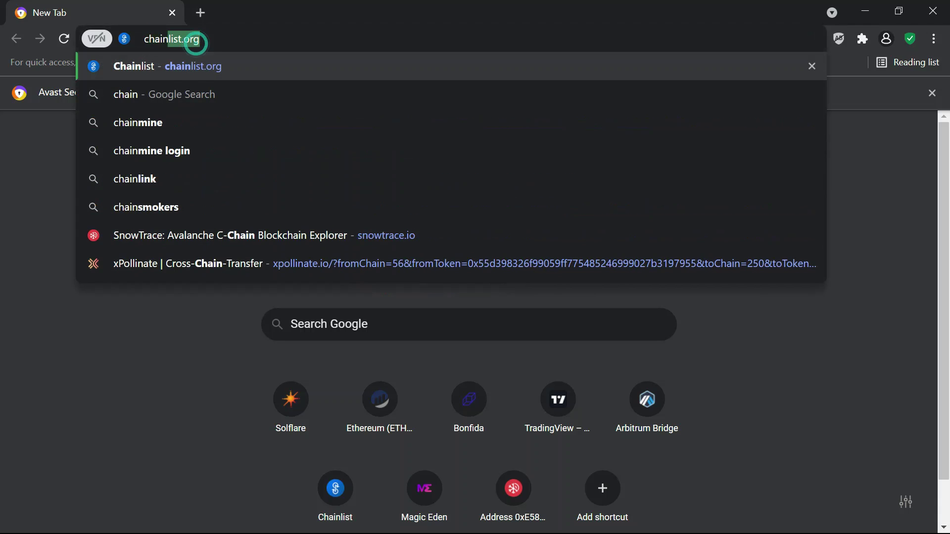
{"action": "key", "text": "Return"}
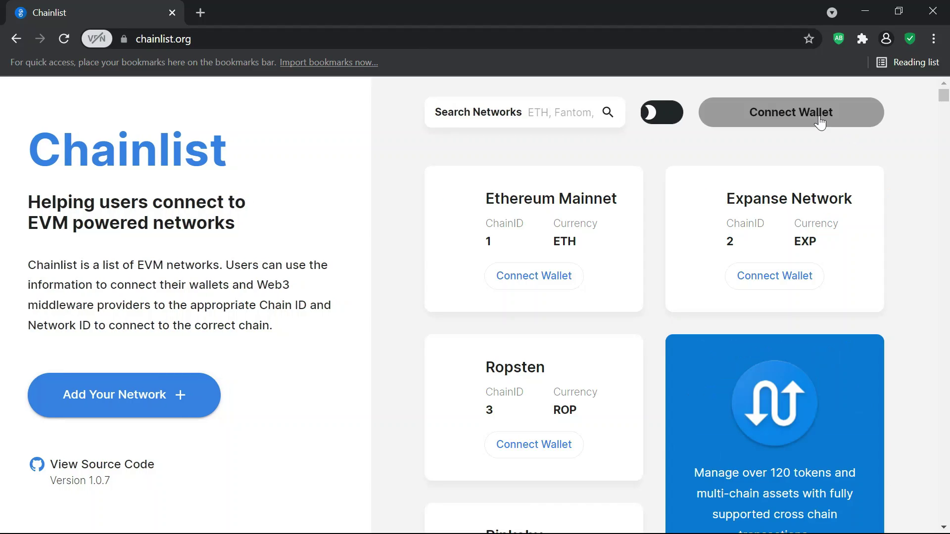
{"action": "left_click", "coordinate": [820, 118]}
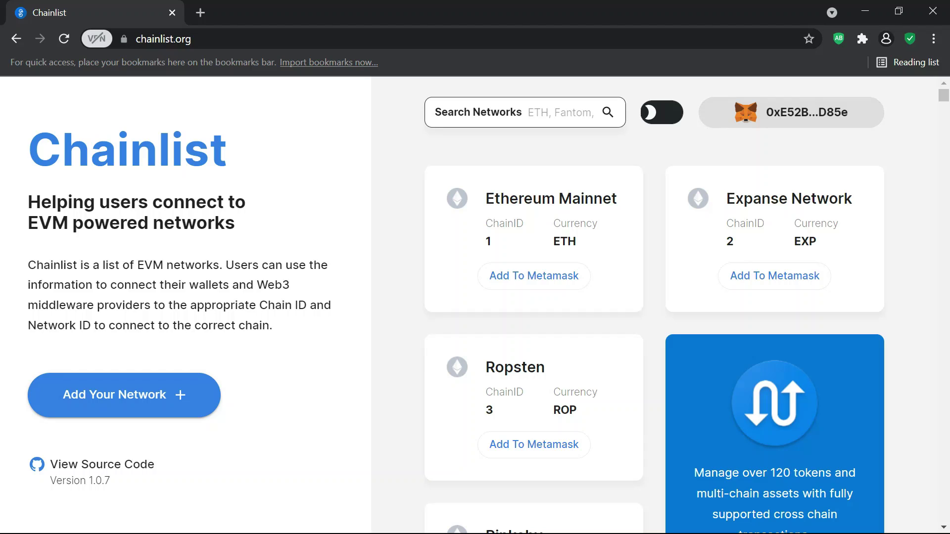
- Search 'arbitr' and add Arbitrum One (ChainID 42161, AETH) to MetaMask, switching to it
{"action": "left_click", "coordinate": [564, 108]}
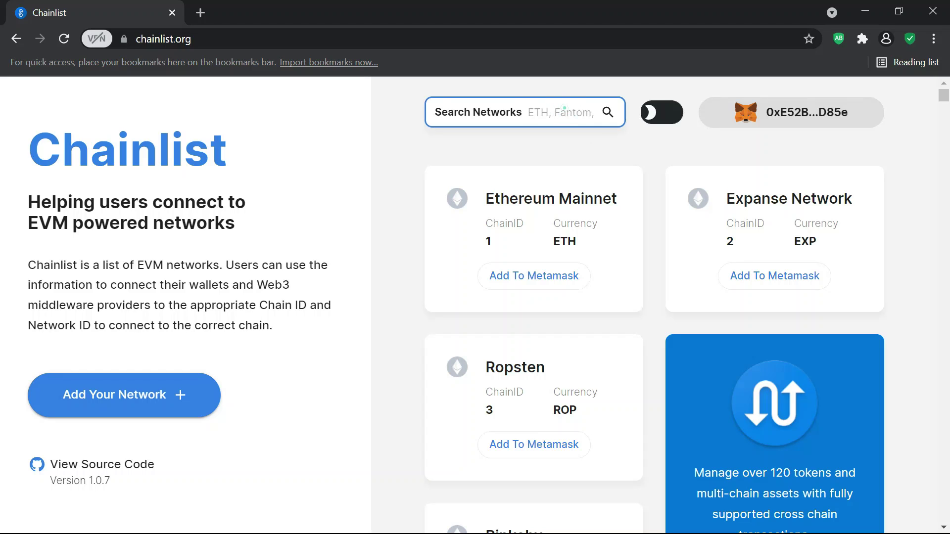
{"action": "type", "text": "arbitr"}
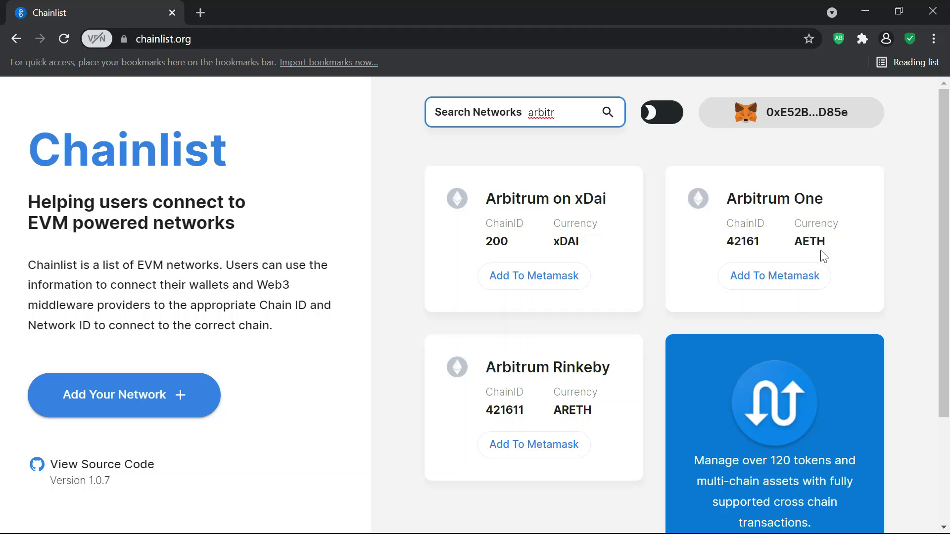
{"action": "double_click", "coordinate": [842, 254]}
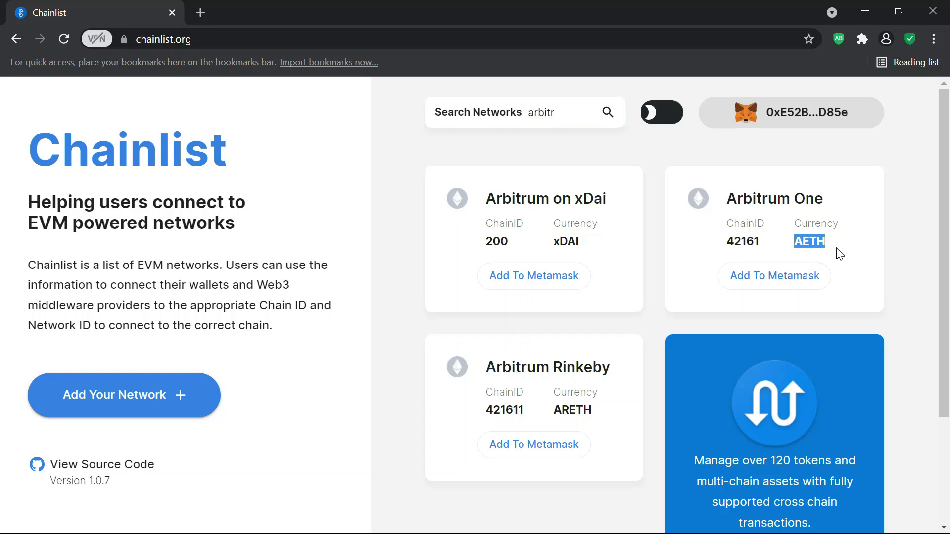
{"action": "left_click", "coordinate": [842, 253]}
{"action": "left_click", "coordinate": [778, 283]}
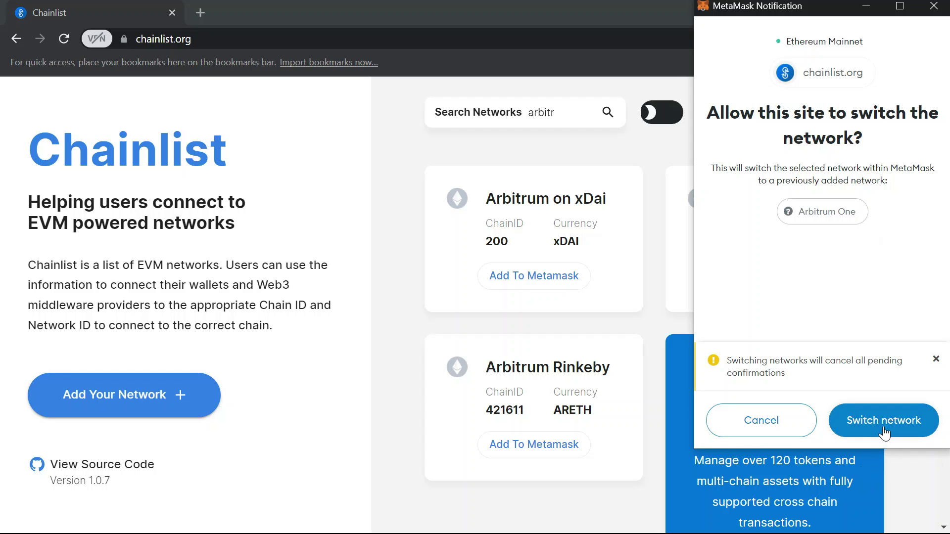
{"action": "left_click", "coordinate": [885, 431]}
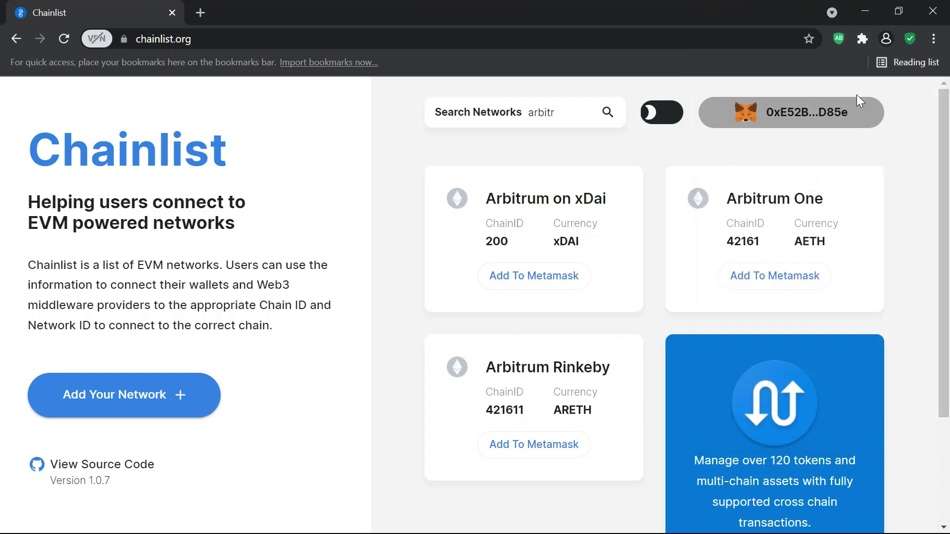
- Switch MetaMask to Ethereum Mainnet and back to Arbitrum One, confirming 0 AETH
{"action": "left_click", "coordinate": [862, 39]}
{"action": "left_click", "coordinate": [696, 201]}
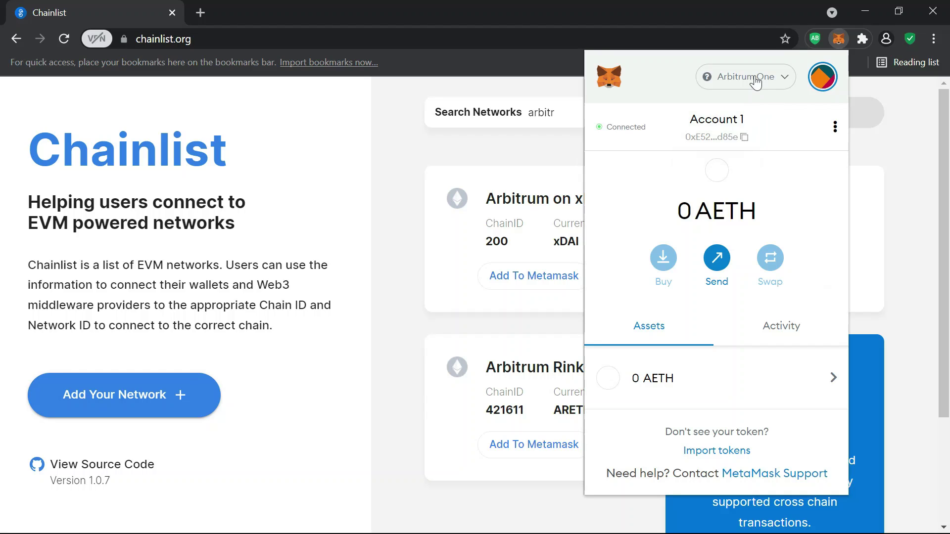
{"action": "left_click", "coordinate": [756, 79]}
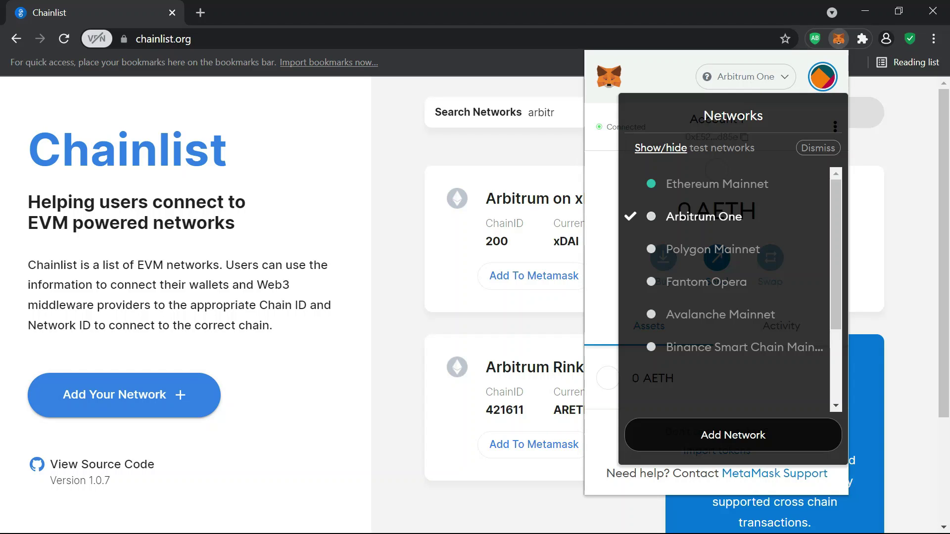
{"action": "left_click", "coordinate": [678, 187]}
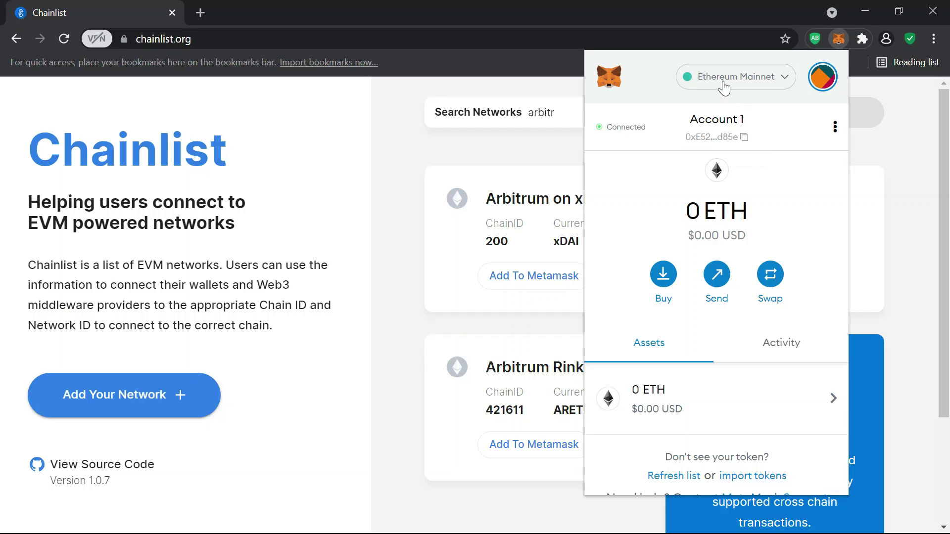
{"action": "left_click", "coordinate": [721, 85]}
{"action": "left_click", "coordinate": [697, 221]}
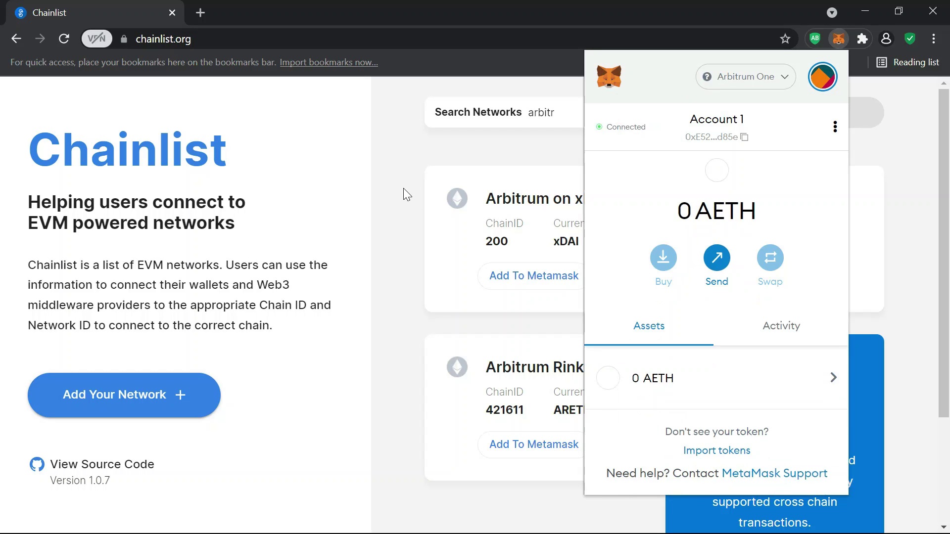
{"action": "left_click", "coordinate": [403, 188]}
- Replace the Chainlist search 'arbitr' with 'fa'
{"action": "double_click", "coordinate": [541, 113]}
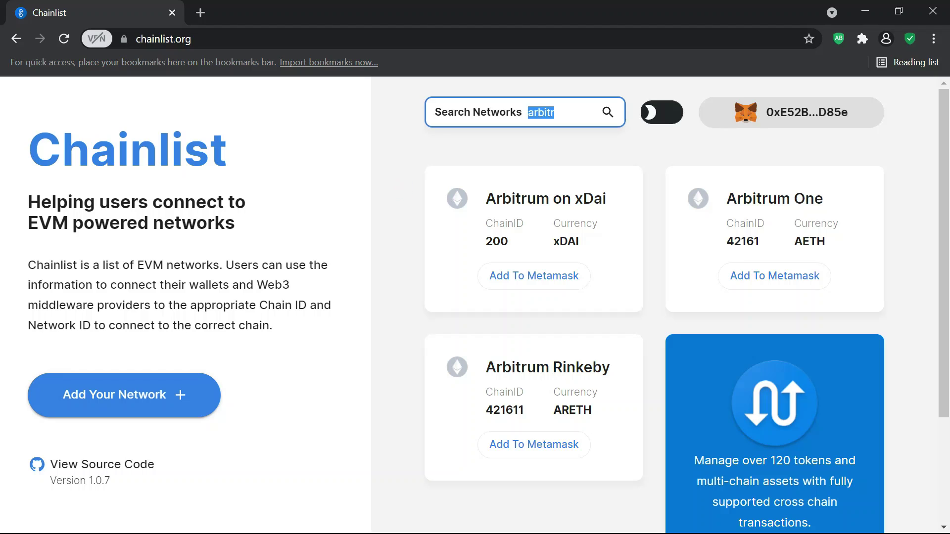
{"action": "type", "text": "fa"}
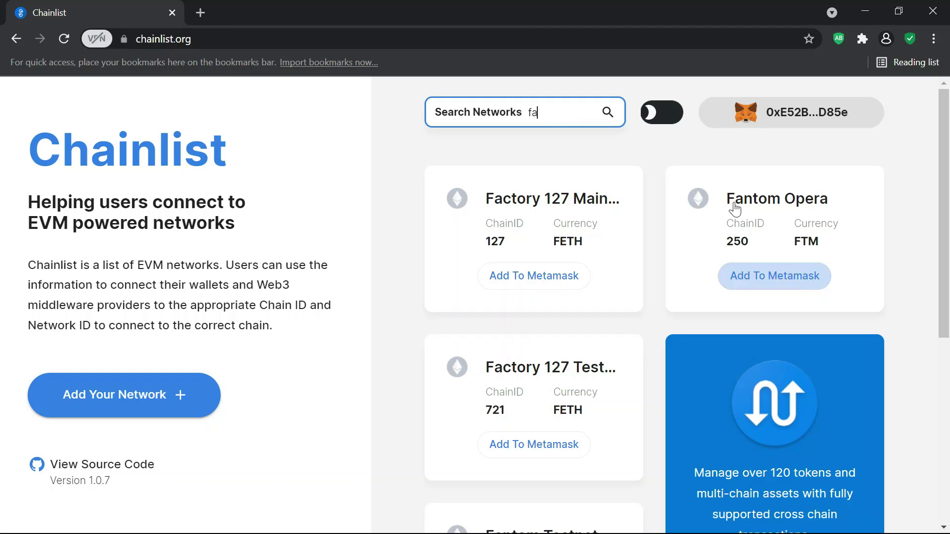
{"action": "left_click", "coordinate": [396, 168]}
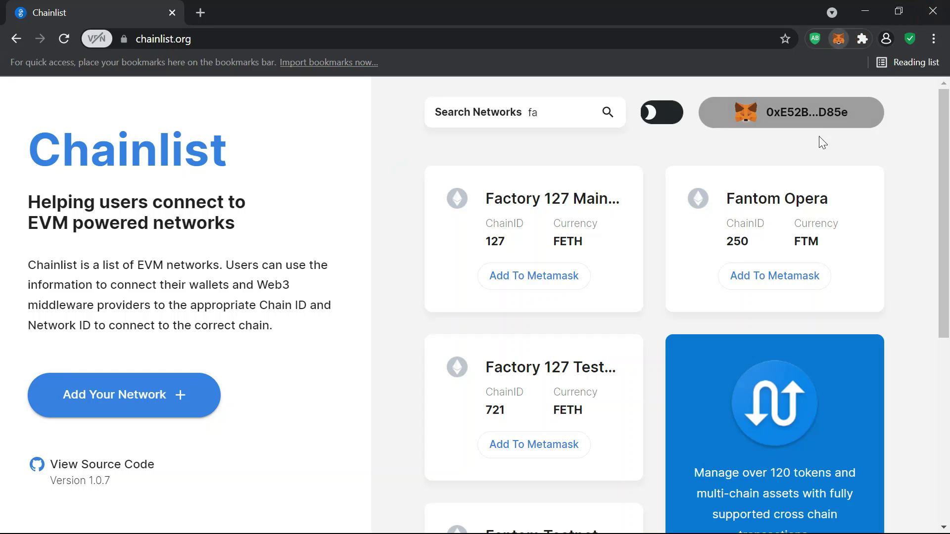
- Copy the MetaMask account address to the clipboard
{"action": "left_click", "coordinate": [834, 132]}
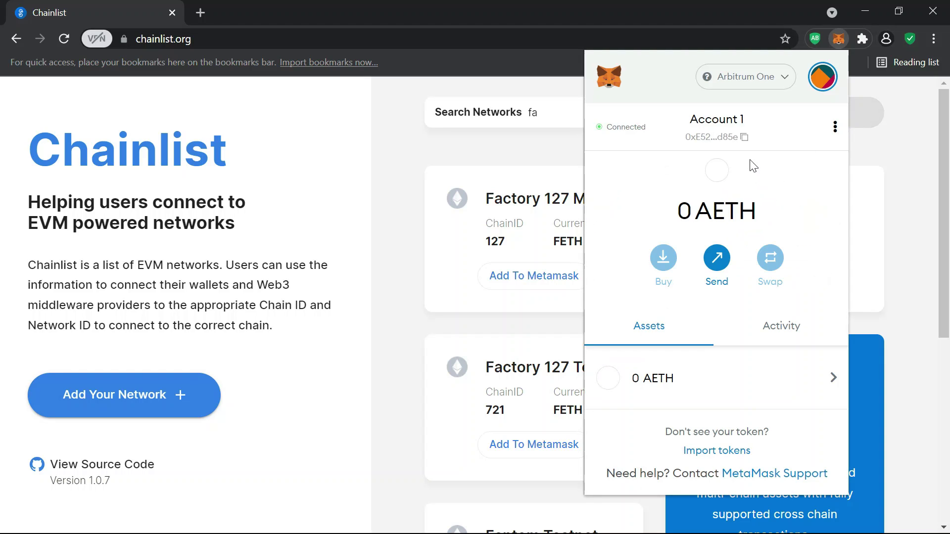
{"action": "left_click", "coordinate": [746, 141]}
{"action": "left_click", "coordinate": [908, 242]}
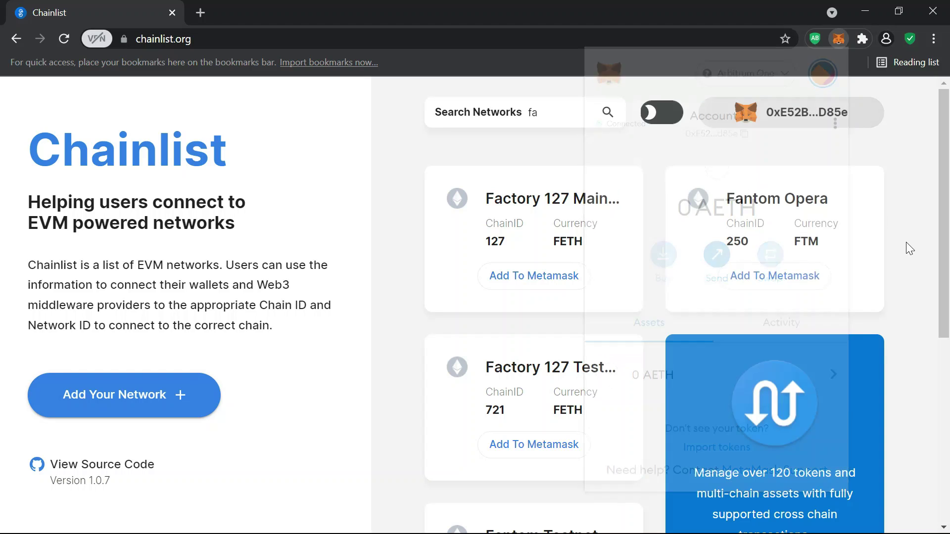
- Back in Binance, start an ETH withdrawal, keeping ETH (Ethereum) as the coin
{"action": "key", "text": "alt+Tab"}
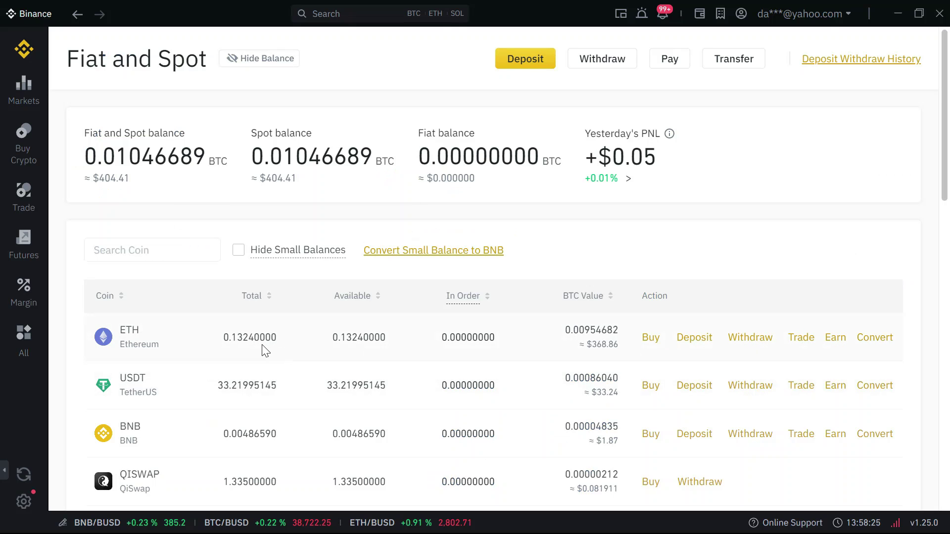
{"action": "left_click", "coordinate": [213, 352]}
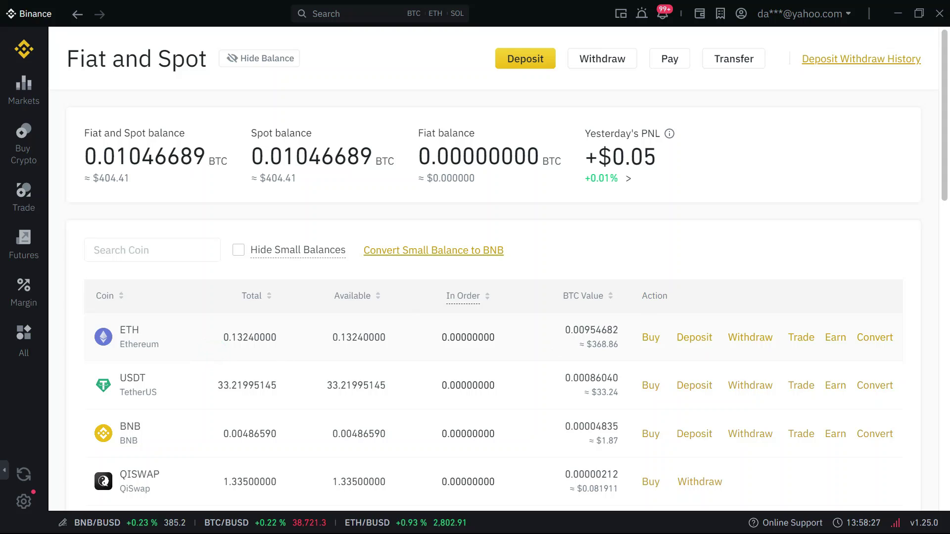
{"action": "left_click", "coordinate": [770, 343]}
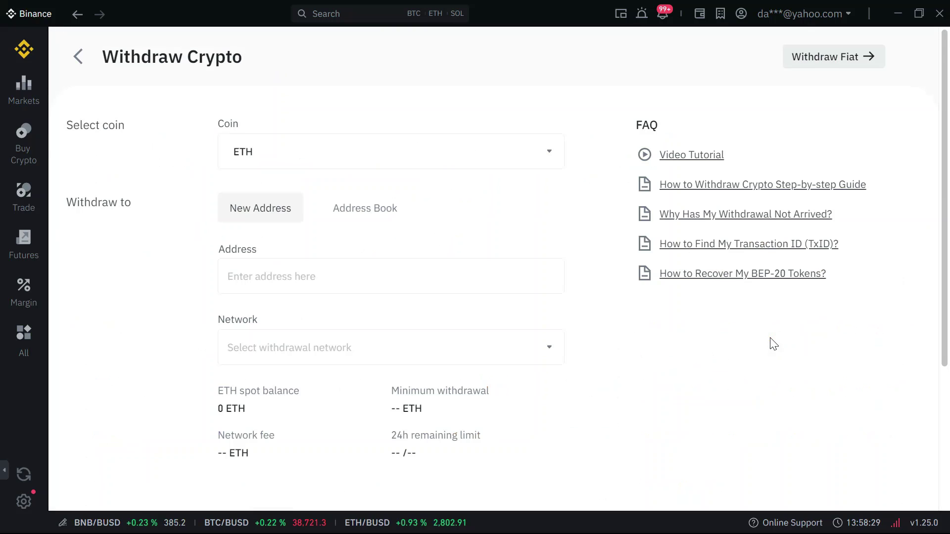
{"action": "left_click", "coordinate": [314, 160]}
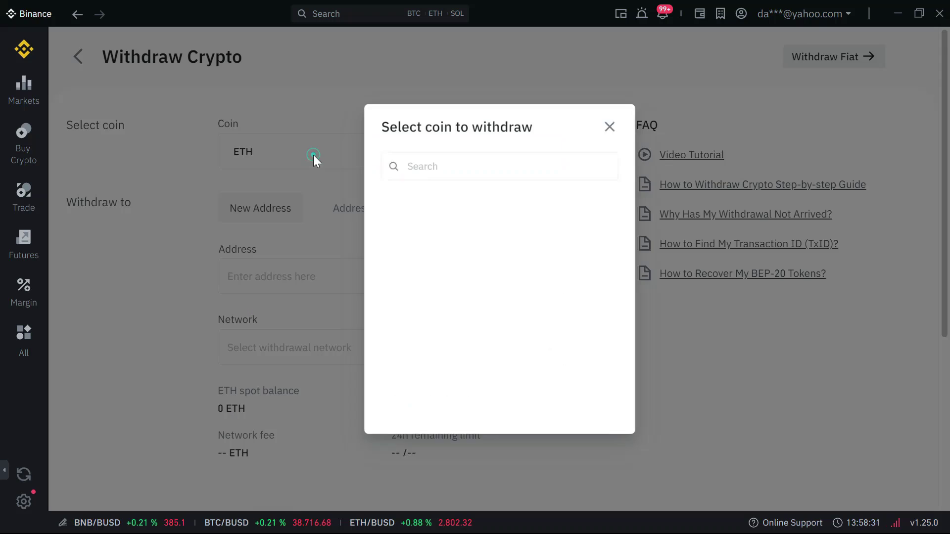
{"action": "left_click", "coordinate": [616, 121]}
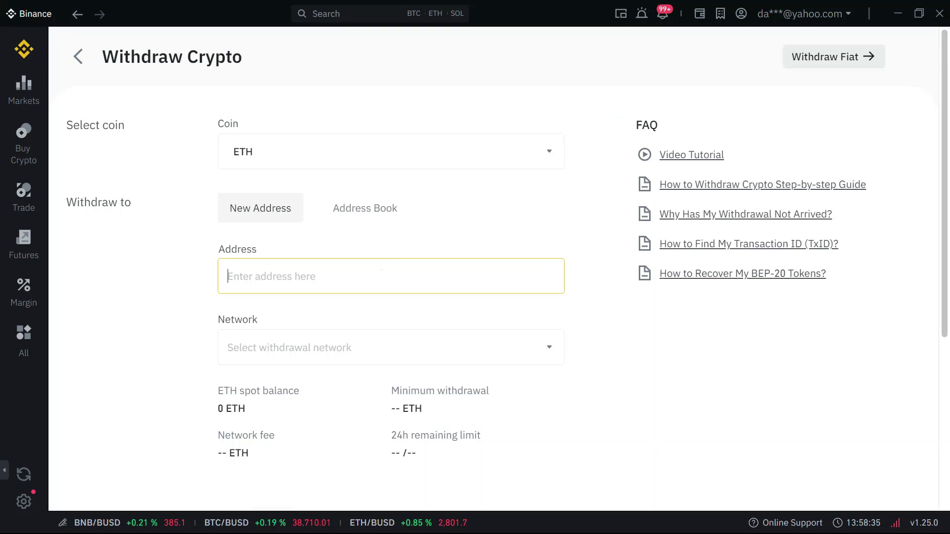
{"action": "left_click", "coordinate": [381, 270]}
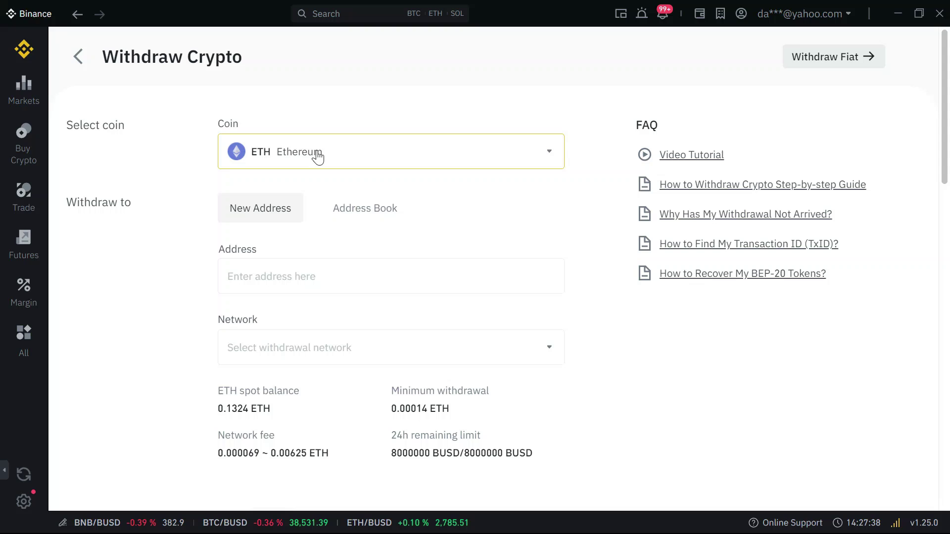
- Paste the MetaMask address as destination, choose the Arbitrum One network and enter the amount
{"action": "left_click", "coordinate": [297, 276]}
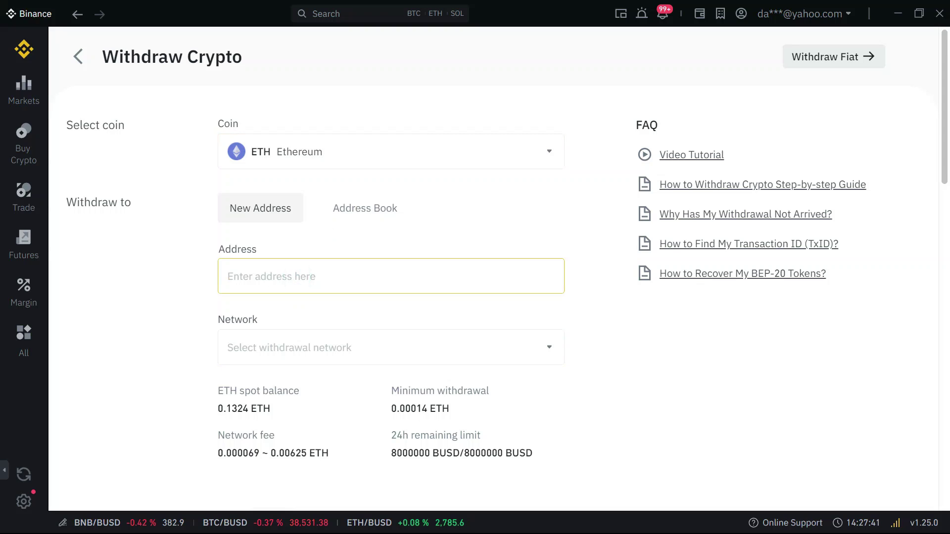
{"action": "key", "text": "ctrl+v"}
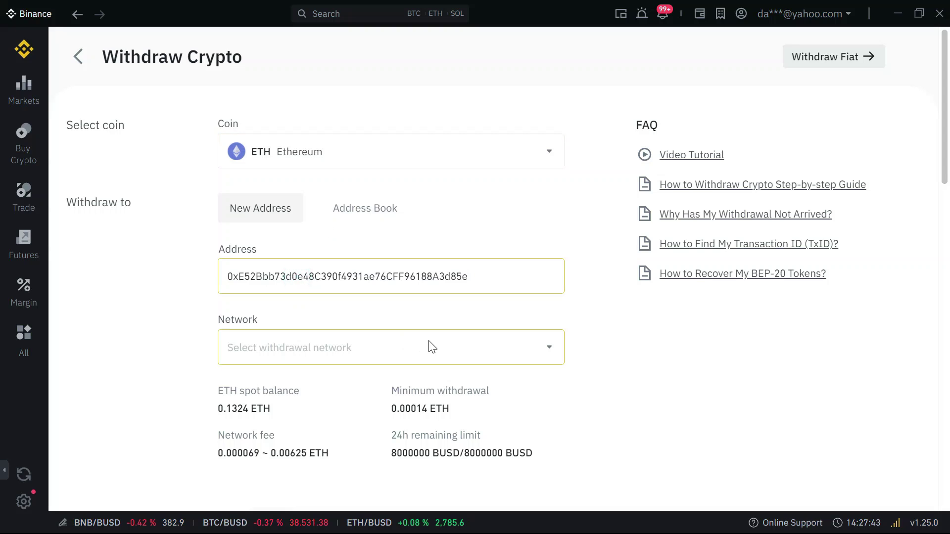
{"action": "left_click", "coordinate": [428, 340]}
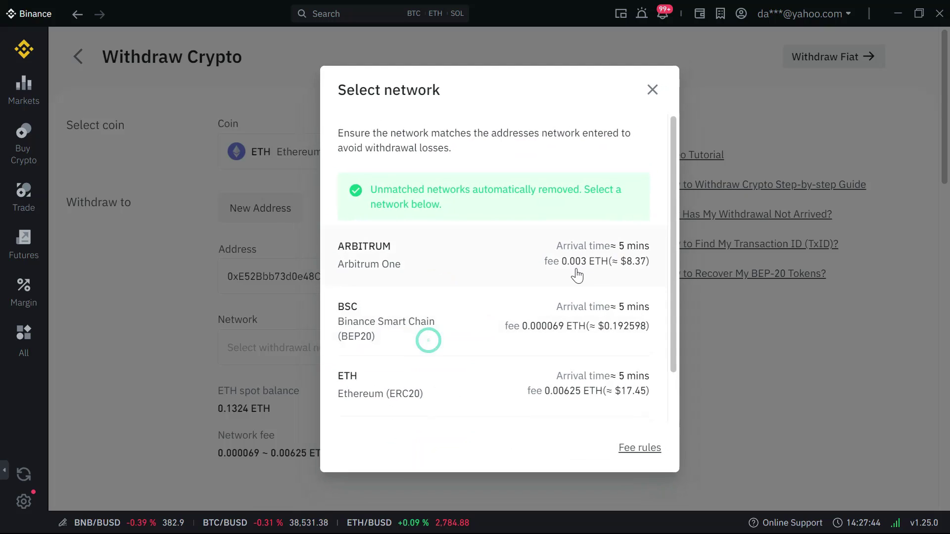
{"action": "left_click", "coordinate": [394, 266]}
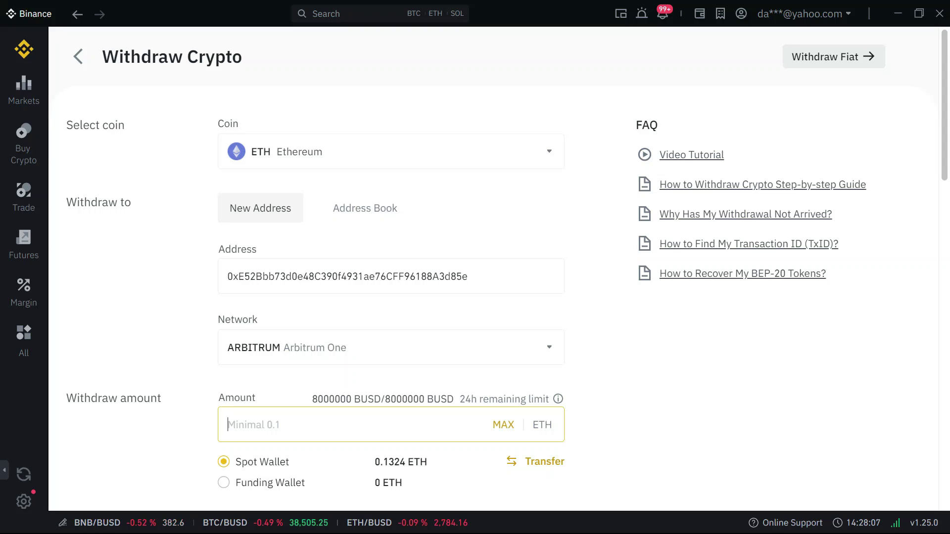
{"action": "scroll", "coordinate": [945, 150], "scroll_direction": "down", "scroll_amount": 1}
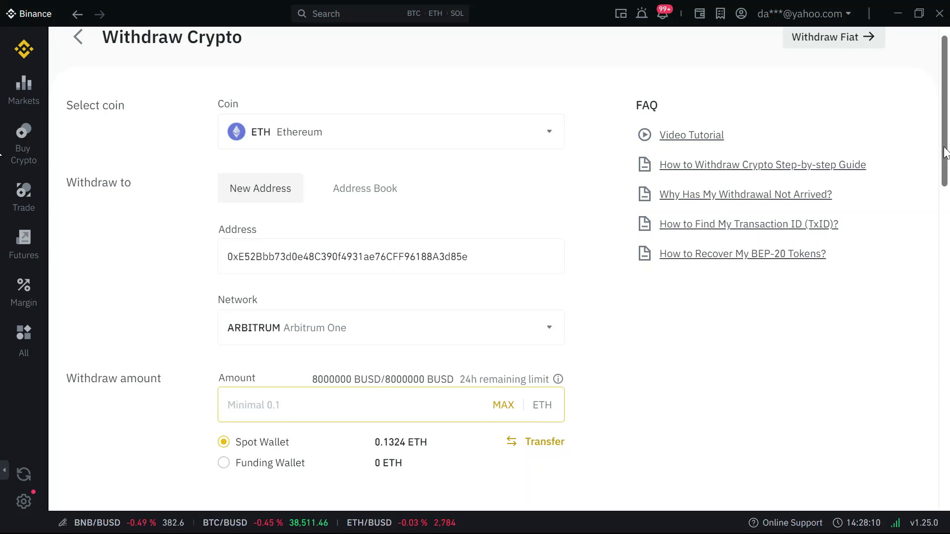
{"action": "left_click", "coordinate": [429, 337]}
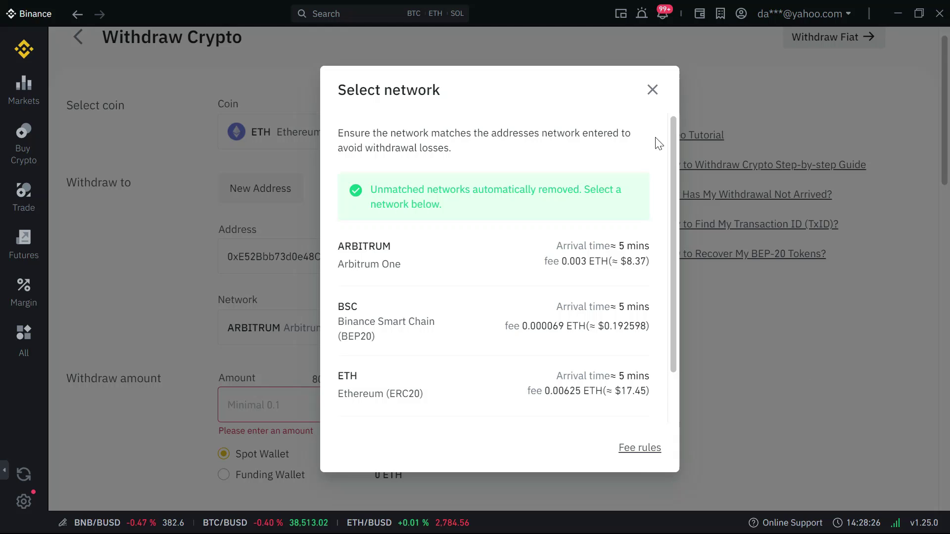
{"action": "left_click", "coordinate": [646, 97]}
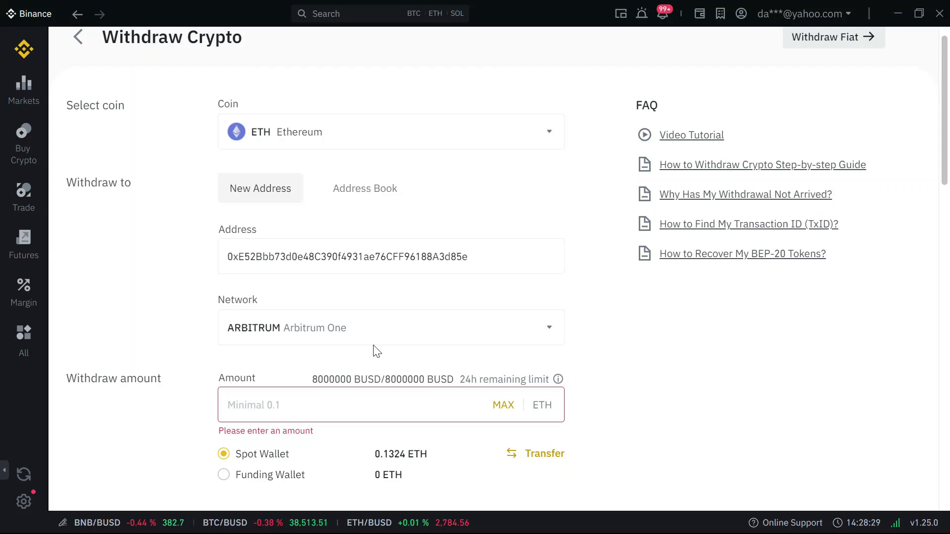
{"action": "type", "text": "0"}
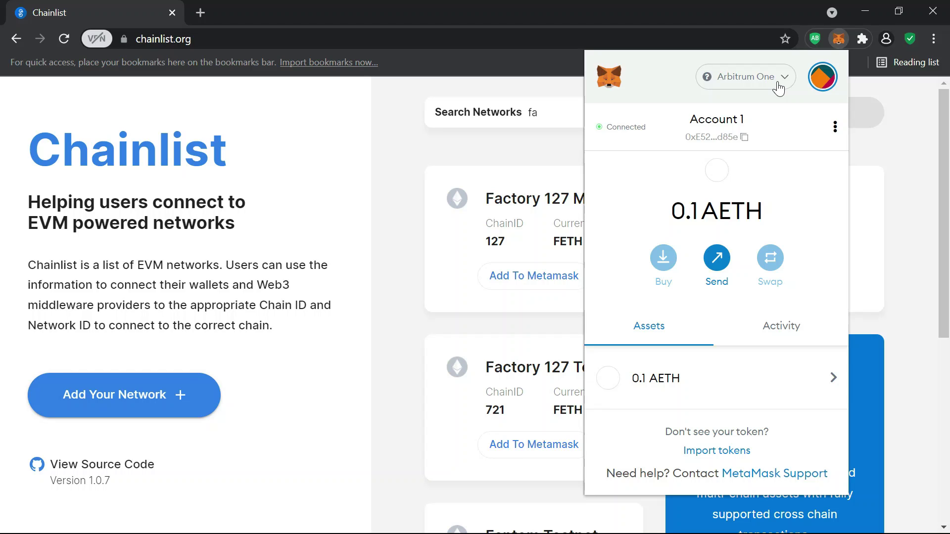
- Check the 0.1 AETH asset in MetaMask on Arbitrum One, then return to Binance
{"action": "left_click", "coordinate": [778, 88]}
{"action": "left_click", "coordinate": [614, 190]}
{"action": "left_click", "coordinate": [664, 387]}
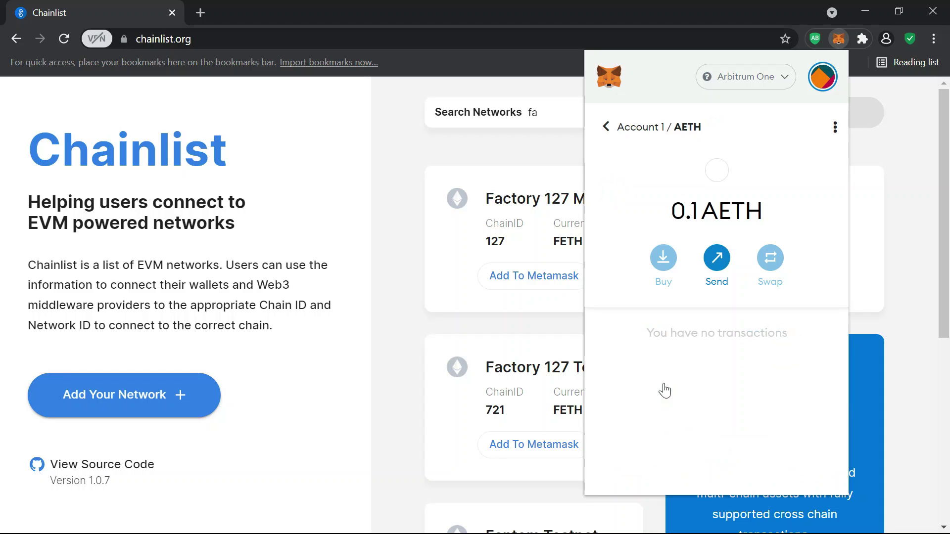
{"action": "left_click", "coordinate": [610, 132]}
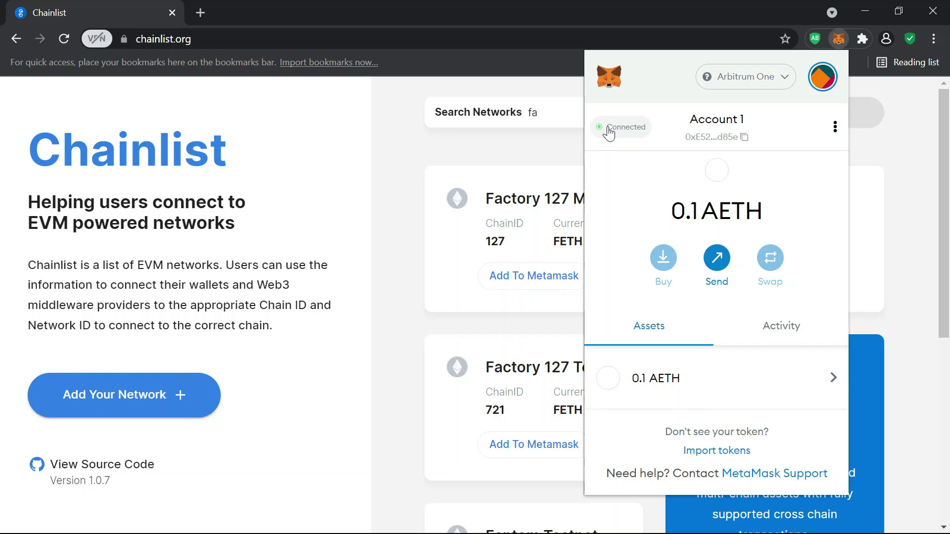
{"action": "key", "text": "alt+Tab"}
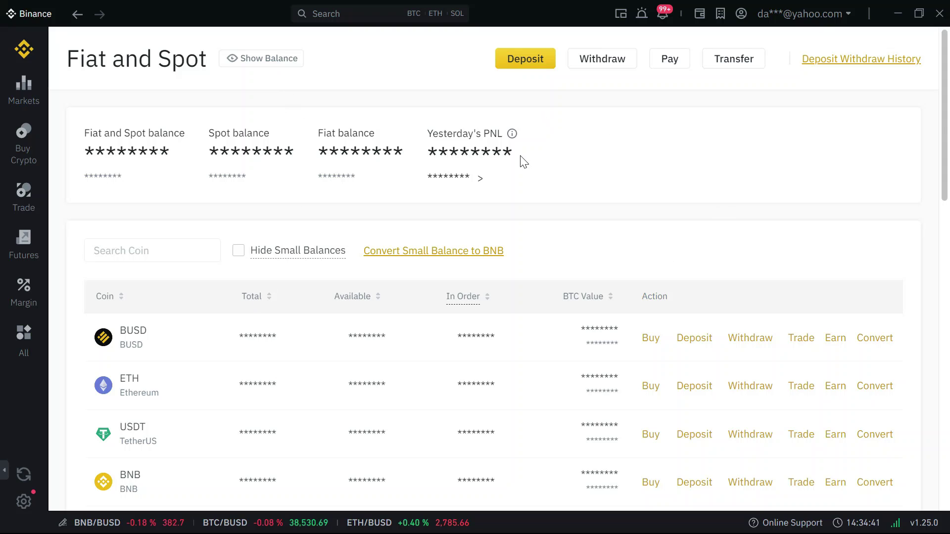
- Market-buy 0.0718 ETH on ETH/BUSD using 100% of the available BUSD
{"action": "left_click", "coordinate": [246, 62]}
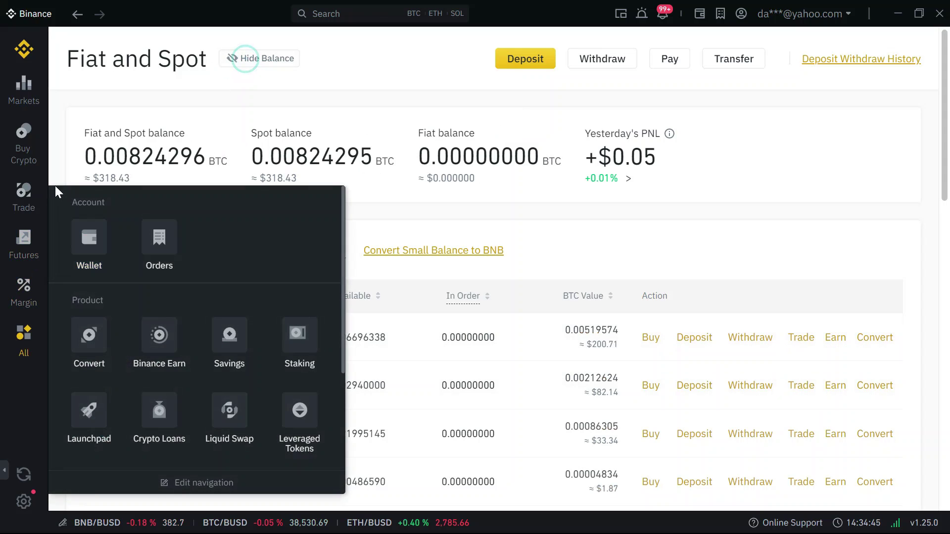
{"action": "left_click", "coordinate": [24, 204]}
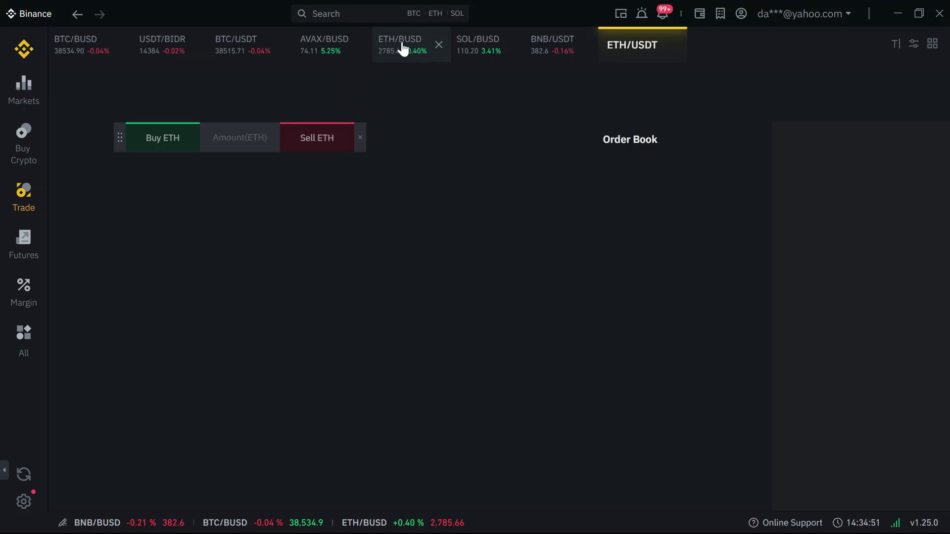
{"action": "left_click", "coordinate": [396, 46]}
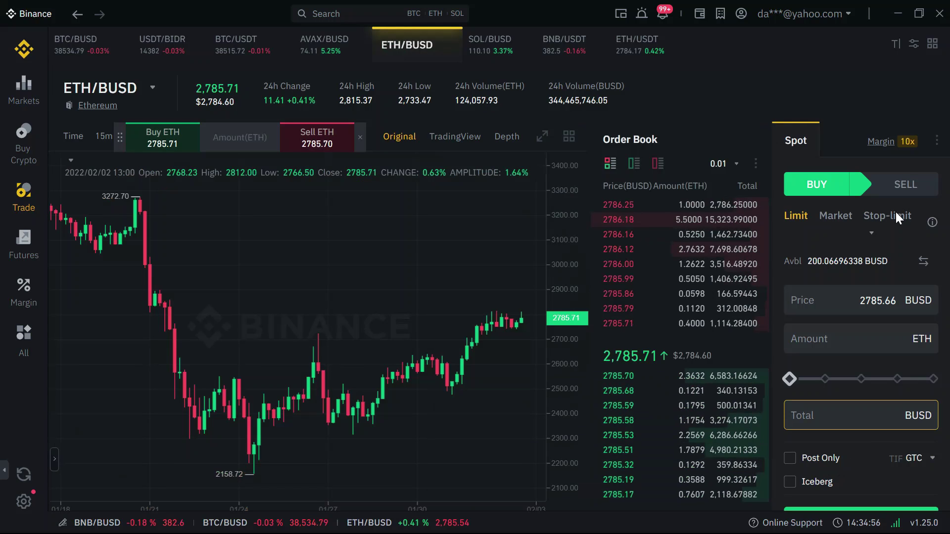
{"action": "left_click", "coordinate": [824, 222]}
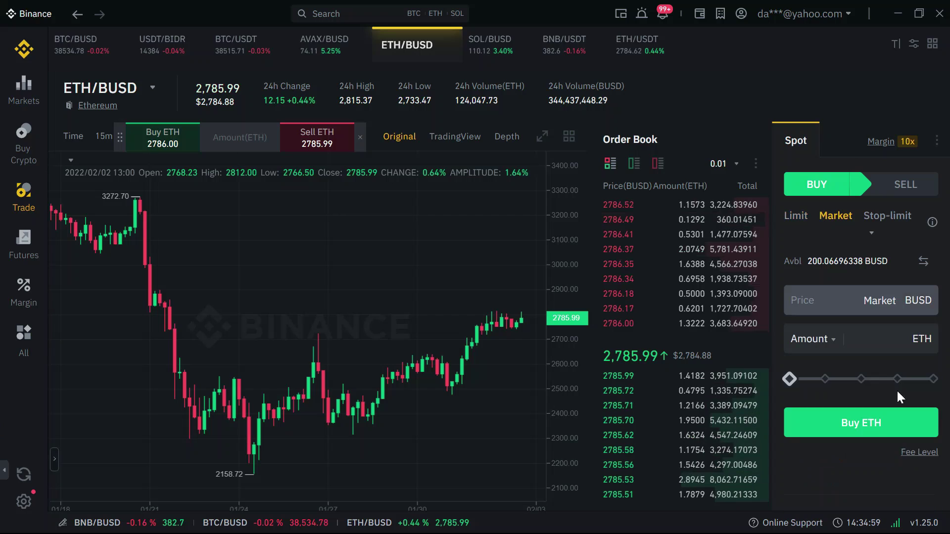
{"action": "left_click", "coordinate": [933, 379]}
{"action": "left_click", "coordinate": [859, 424]}
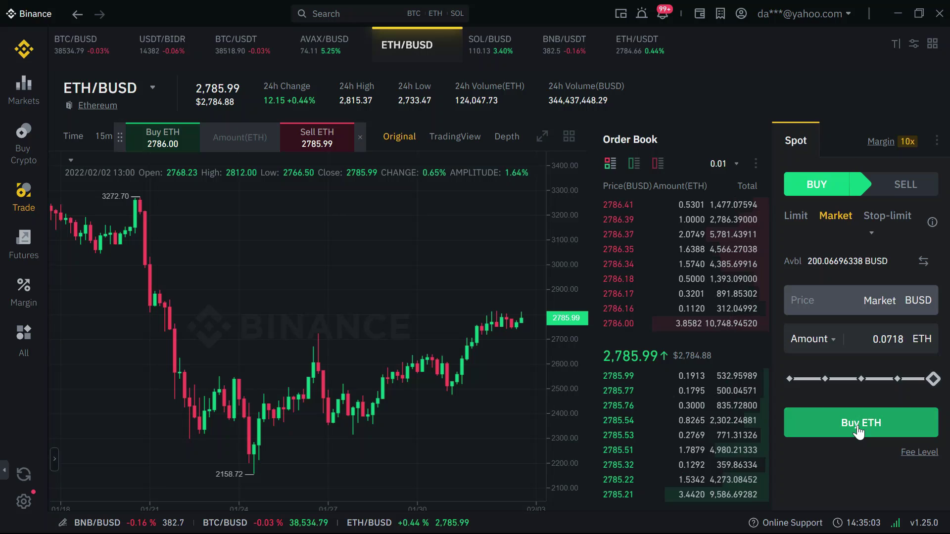
{"action": "left_click", "coordinate": [24, 342]}
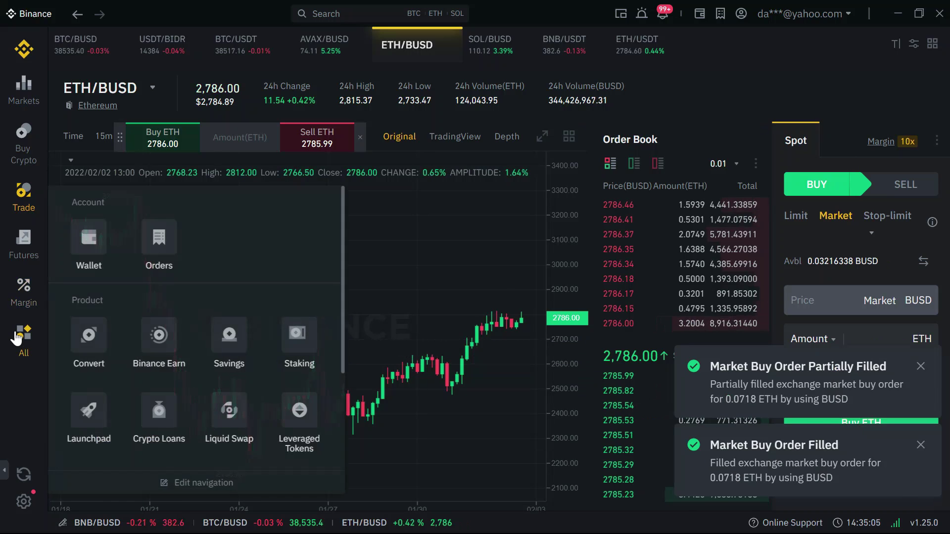
- From Fiat and Spot, start a new ETH withdrawal with 0.1012 ETH available
{"action": "left_click", "coordinate": [98, 242]}
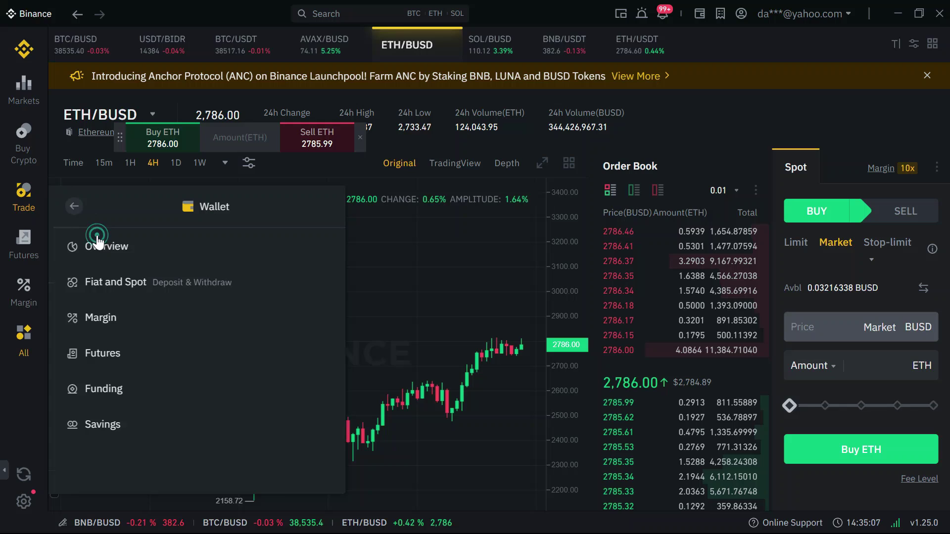
{"action": "left_click", "coordinate": [162, 282]}
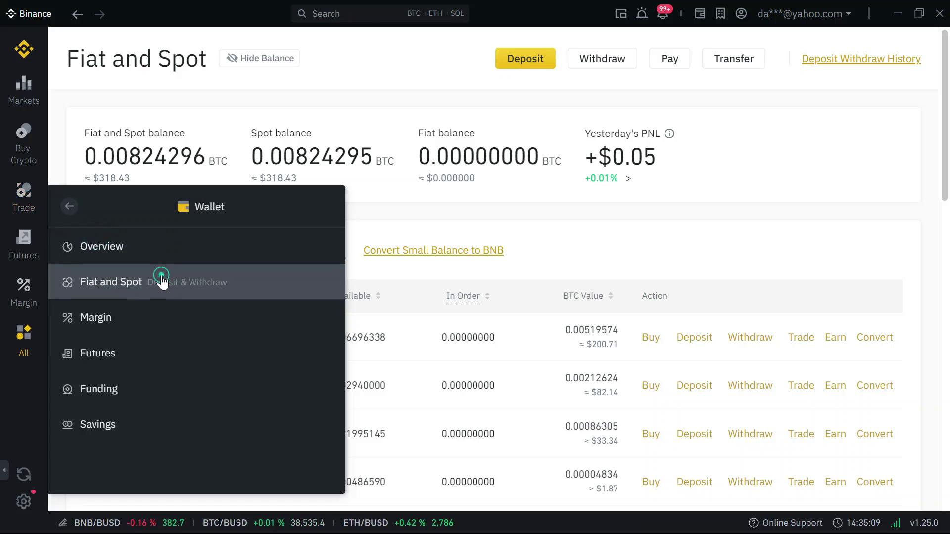
{"action": "left_click", "coordinate": [163, 250]}
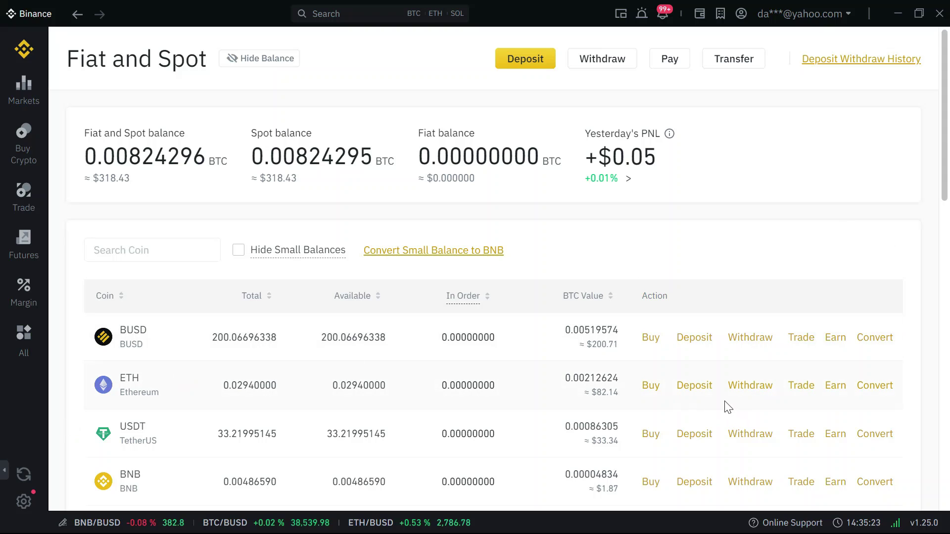
{"action": "left_click", "coordinate": [737, 389]}
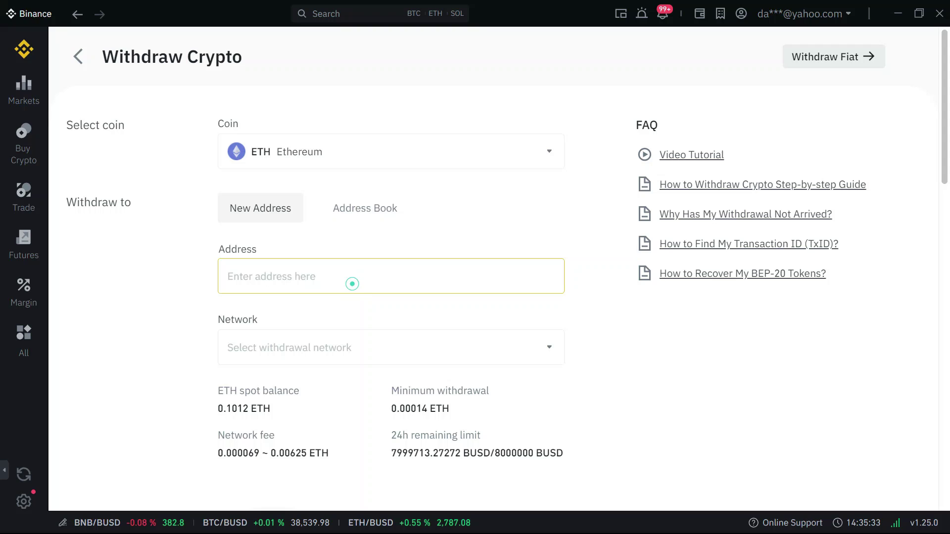
- Paste the MetaMask wallet address and select the Ethereum (ERC20) withdrawal network
{"action": "type", "text": "0xE52Bbb73d0e48C390f4931ae76CFF96188A3d85e"}
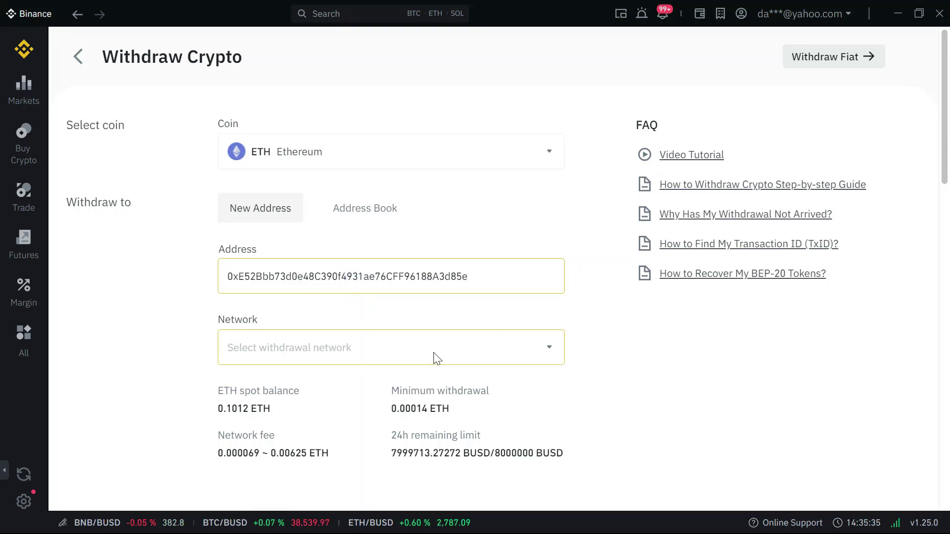
{"action": "left_click", "coordinate": [434, 354]}
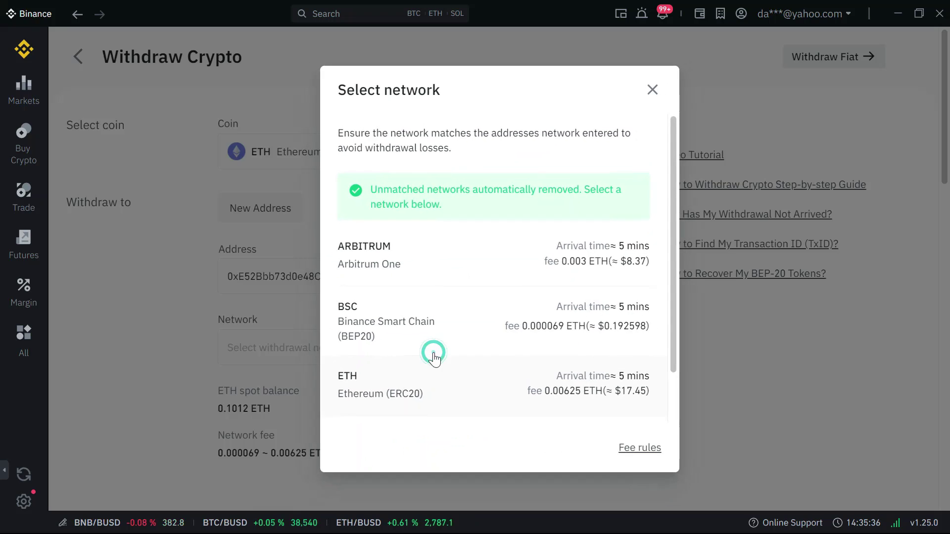
{"action": "left_click", "coordinate": [496, 387]}
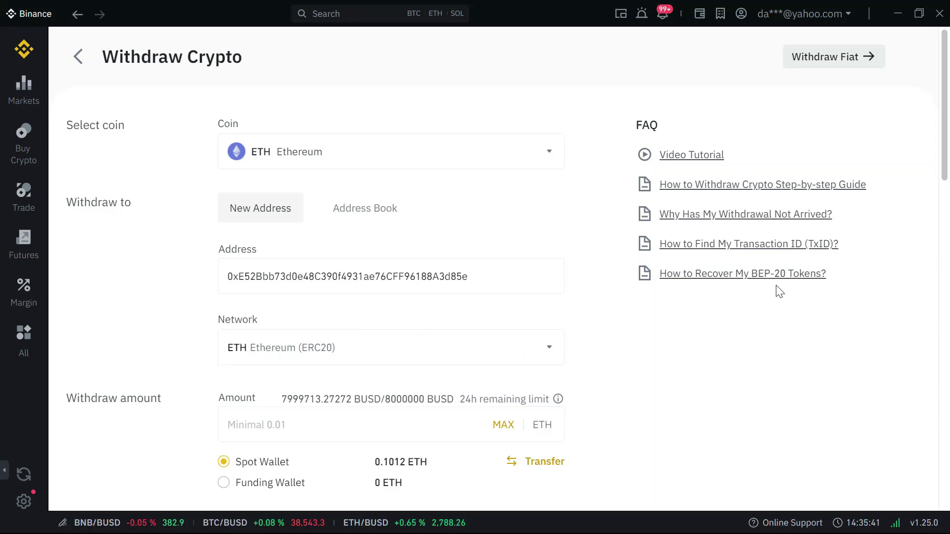
- Check Recent Withdrawals to confirm the earlier 0.1 ETH Arbitrum withdrawal completed
{"action": "scroll", "coordinate": [866, 173], "scroll_direction": "down", "scroll_amount": 2}
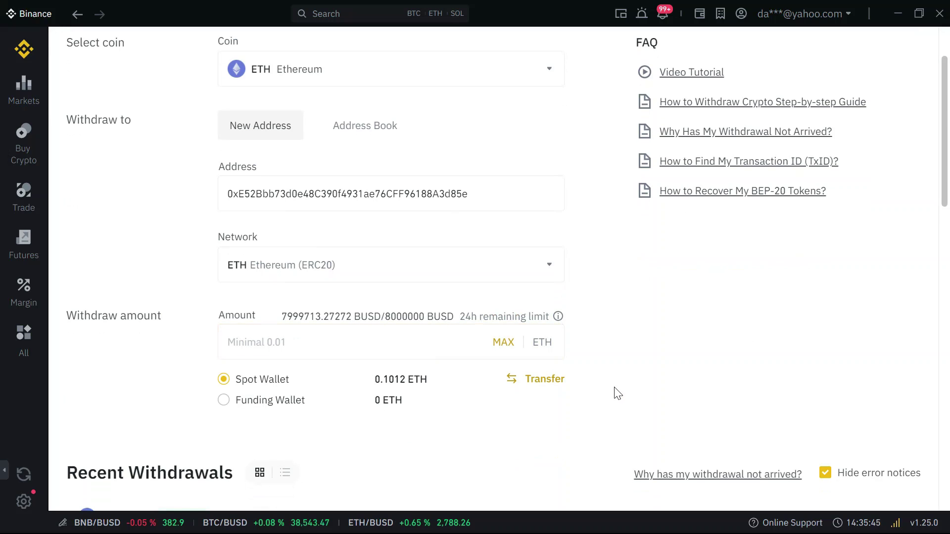
{"action": "left_click_drag", "start_coordinate": [944, 186], "coordinate": [945, 188]}
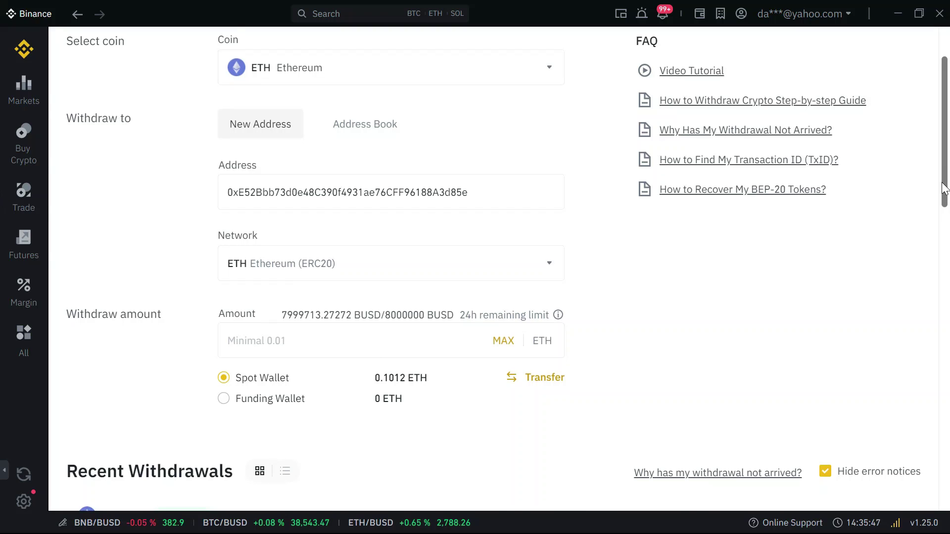
{"action": "scroll", "coordinate": [945, 188], "scroll_direction": "down", "scroll_amount": 2}
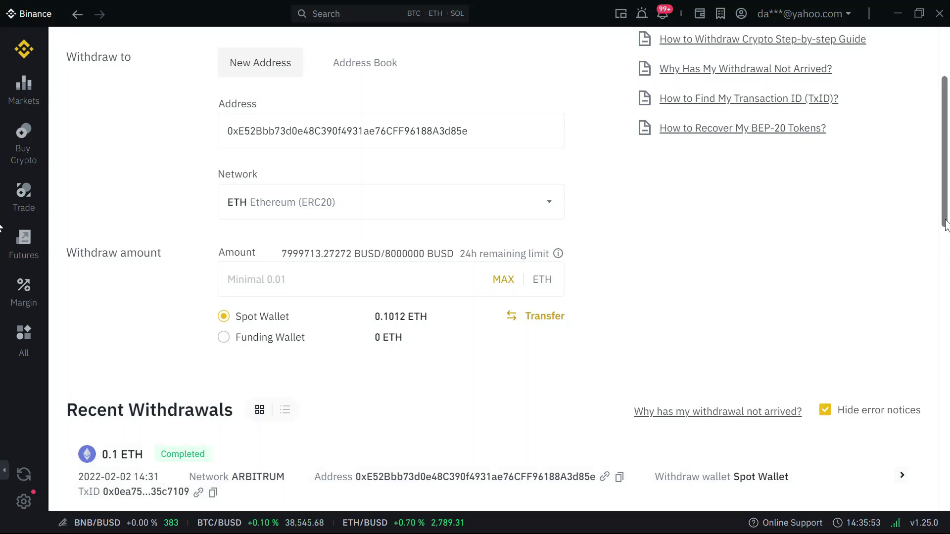
{"action": "scroll", "coordinate": [945, 224], "scroll_direction": "up", "scroll_amount": 5}
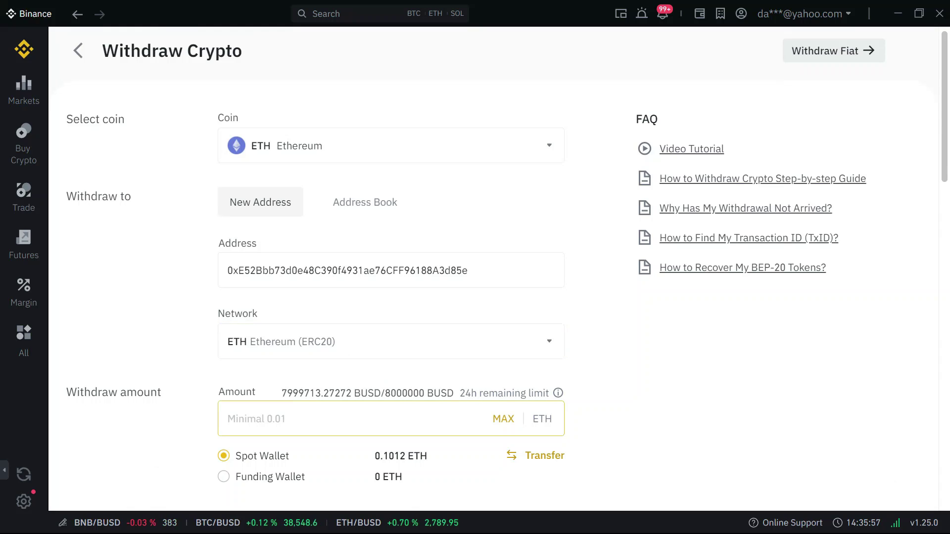
- Enter 0.85 as the withdrawal amount and keep Ethereum (ERC20) as the network
{"action": "left_click", "coordinate": [451, 323]}
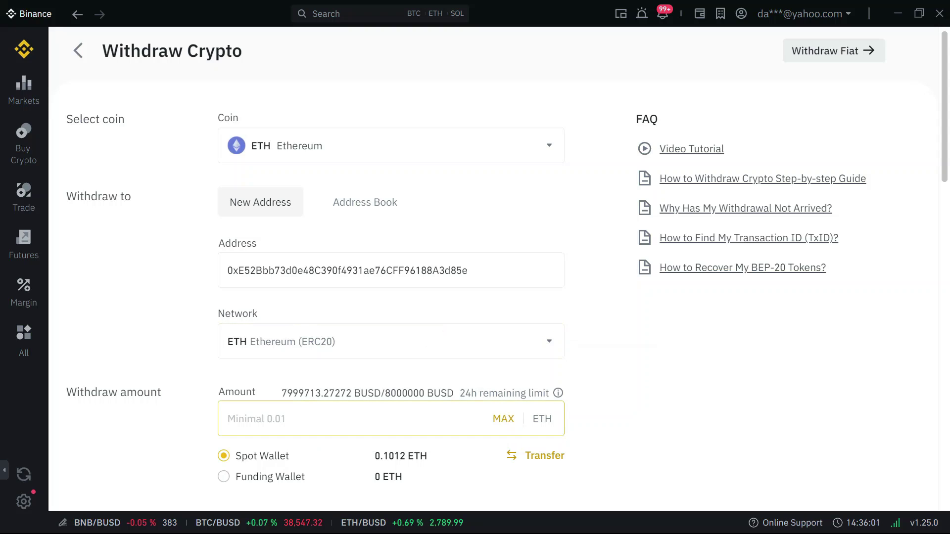
{"action": "left_click", "coordinate": [227, 419]}
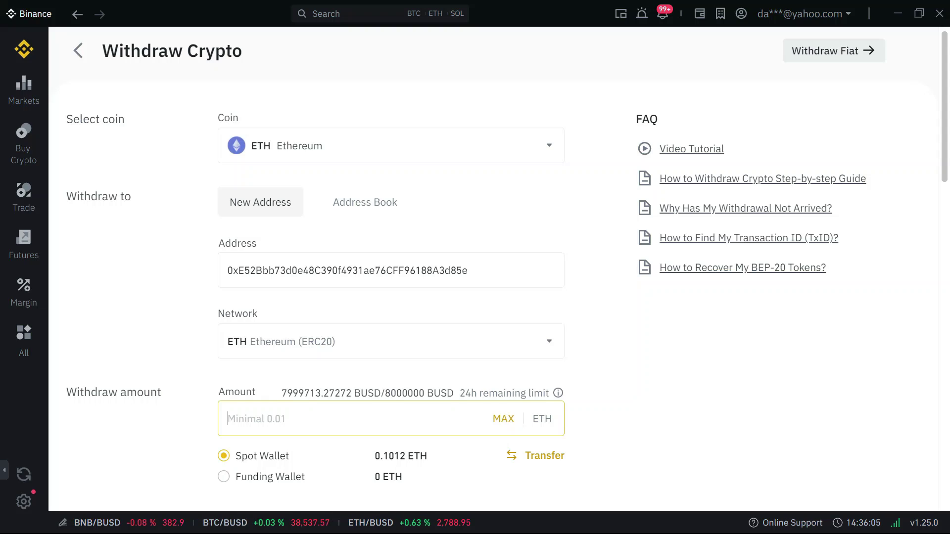
{"action": "type", "text": "0."}
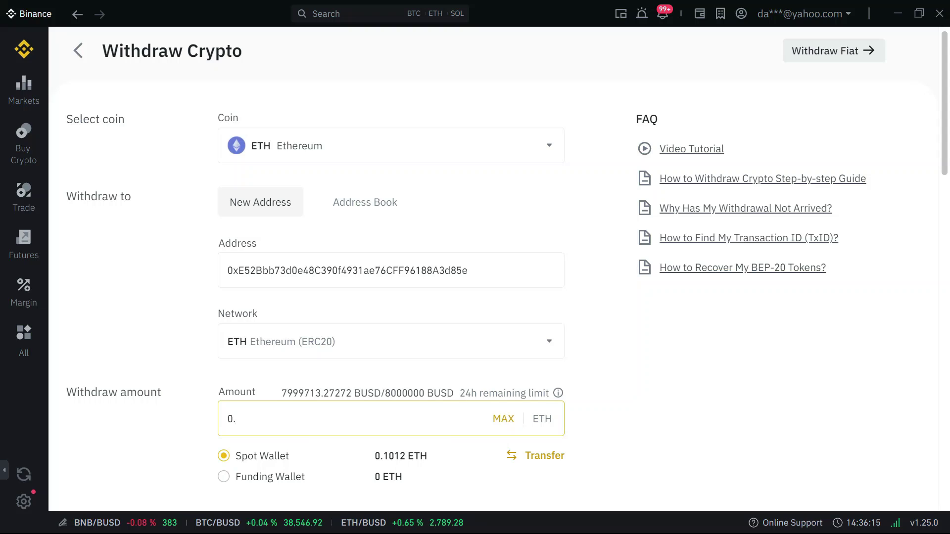
{"action": "type", "text": "85"}
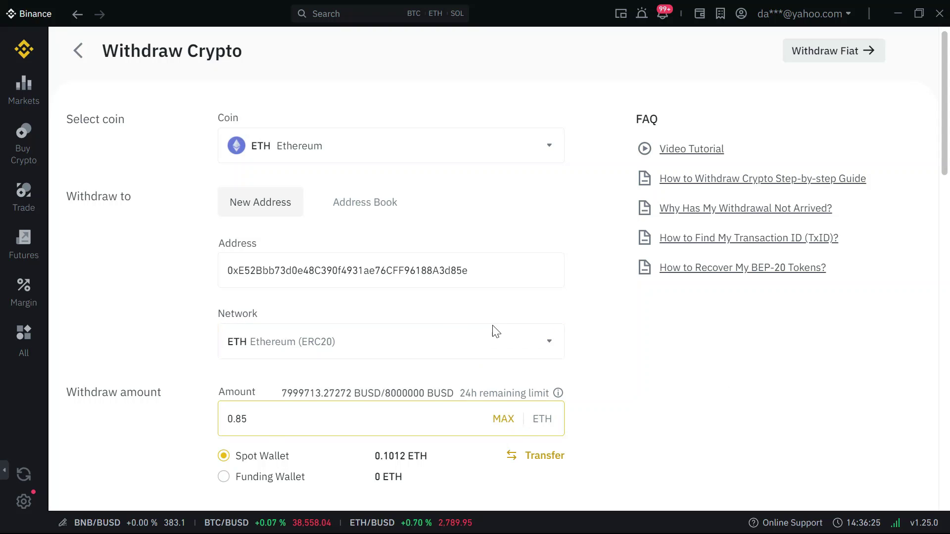
{"action": "left_click", "coordinate": [484, 344]}
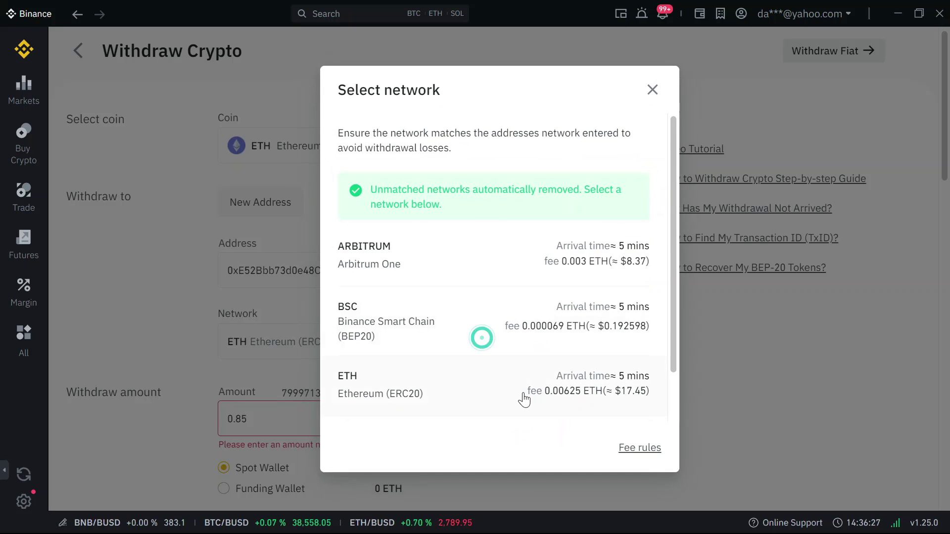
{"action": "left_click", "coordinate": [631, 392]}
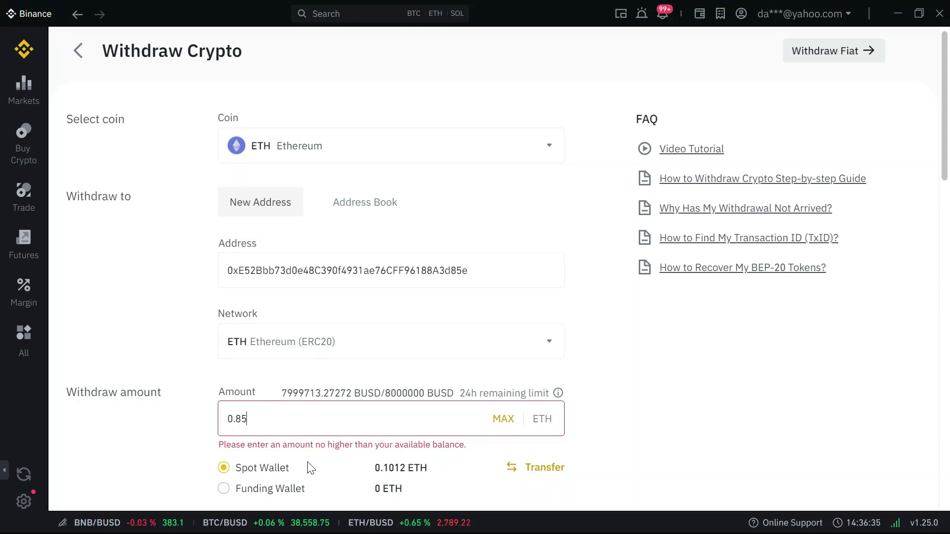
- Correct the withdrawal amount to 0.085 ETH and switch to the browser
{"action": "left_click", "coordinate": [236, 419]}
{"action": "type", "text": "0"}
{"action": "left_click", "coordinate": [710, 448]}
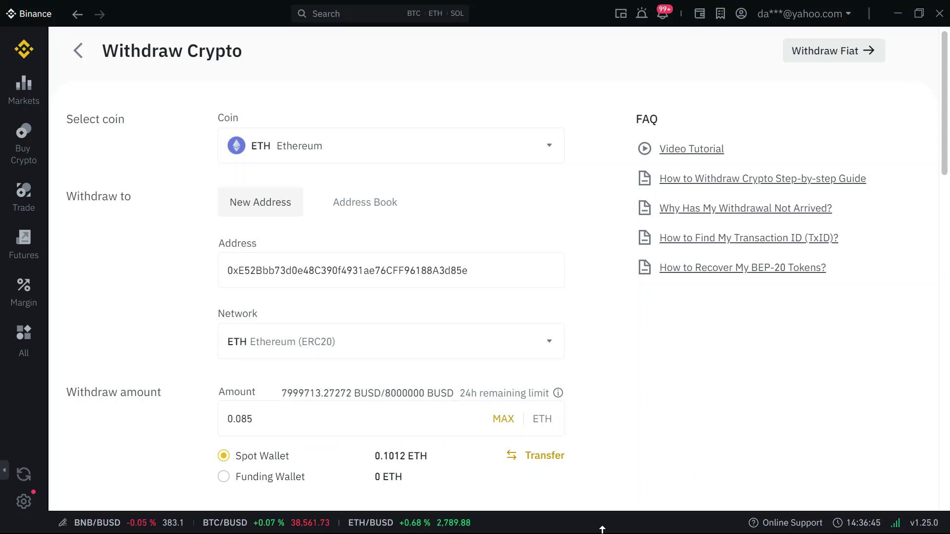
{"action": "key", "text": "alt+Tab"}
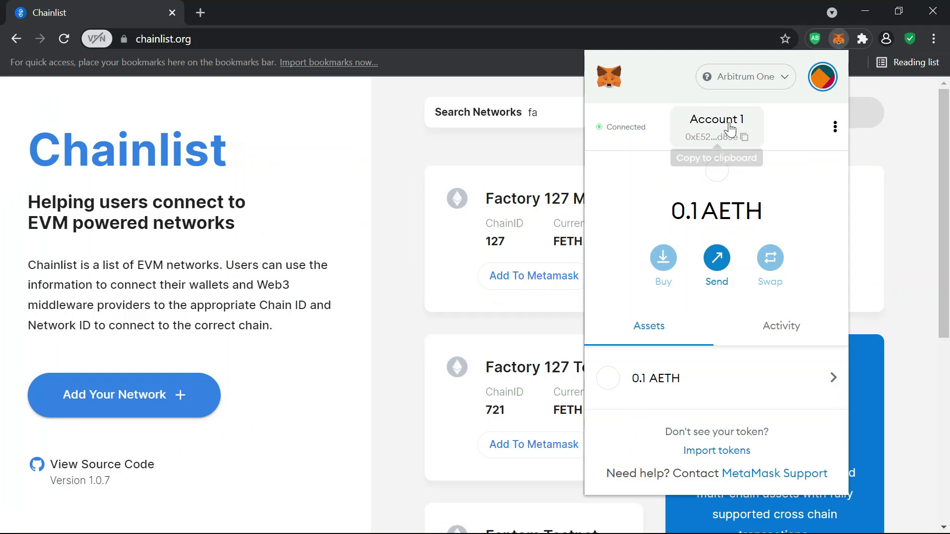
- Switch MetaMask between Ethereum Mainnet and Arbitrum One to check the AETH balance
{"action": "left_click", "coordinate": [762, 87]}
{"action": "left_click", "coordinate": [693, 185]}
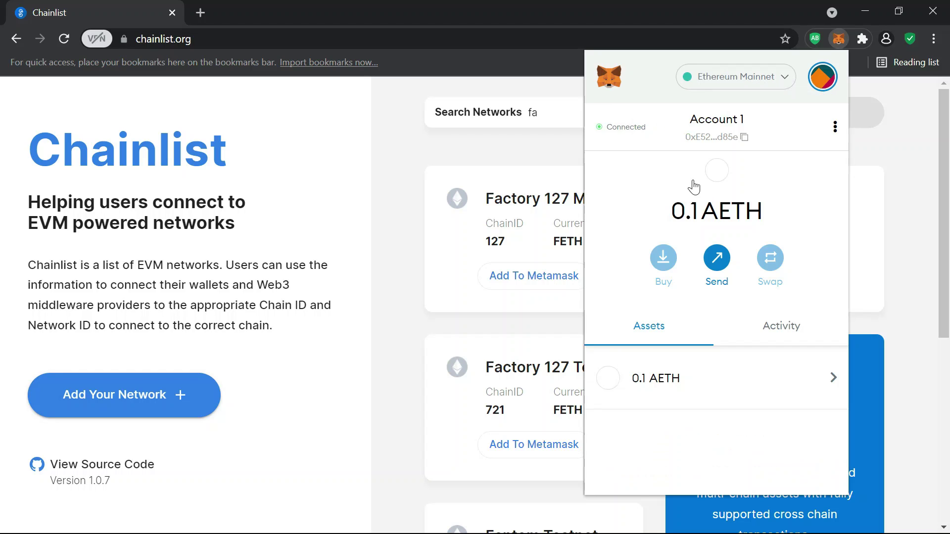
{"action": "left_click", "coordinate": [751, 84]}
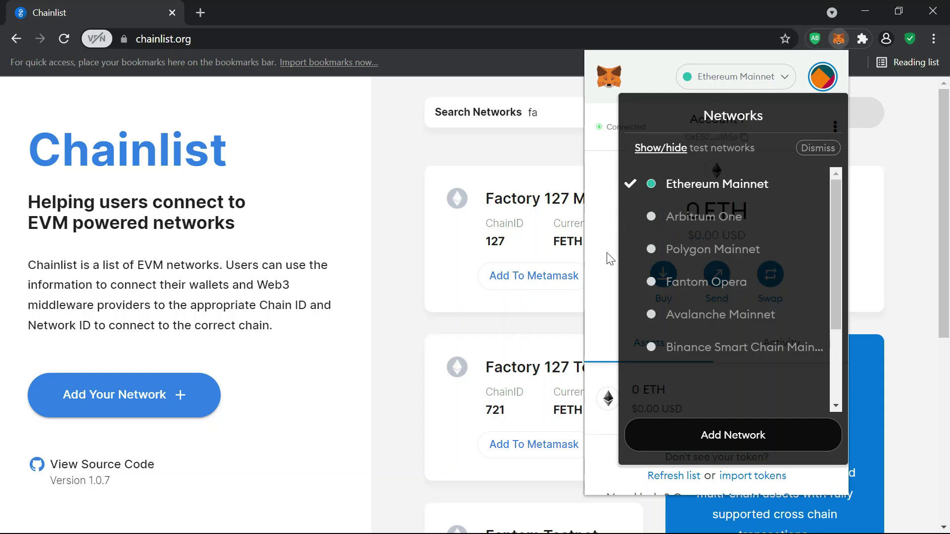
{"action": "left_click", "coordinate": [614, 265]}
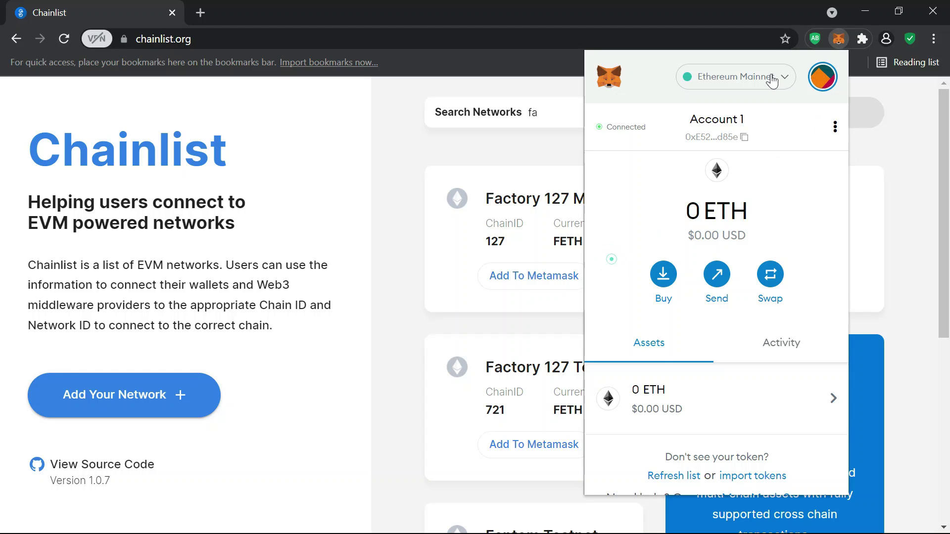
{"action": "left_click", "coordinate": [772, 78]}
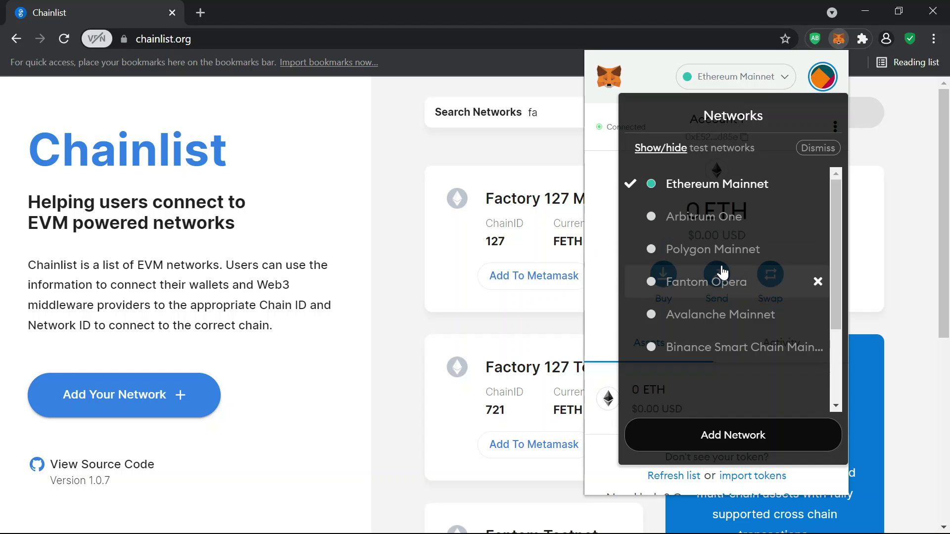
{"action": "left_click", "coordinate": [720, 218]}
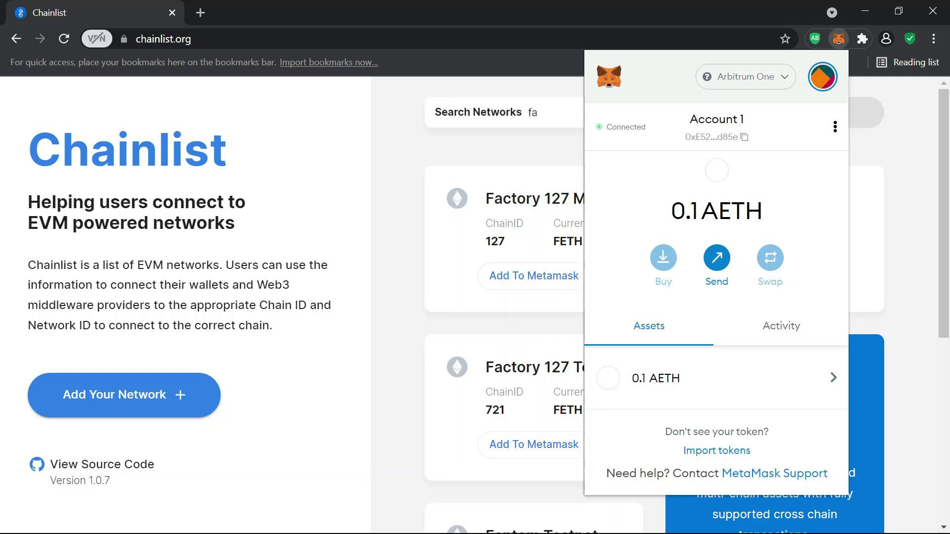
{"action": "left_click_drag", "start_coordinate": [691, 212], "coordinate": [763, 212]}
{"action": "left_click", "coordinate": [799, 233]}
{"action": "key", "text": "alt+Tab"}
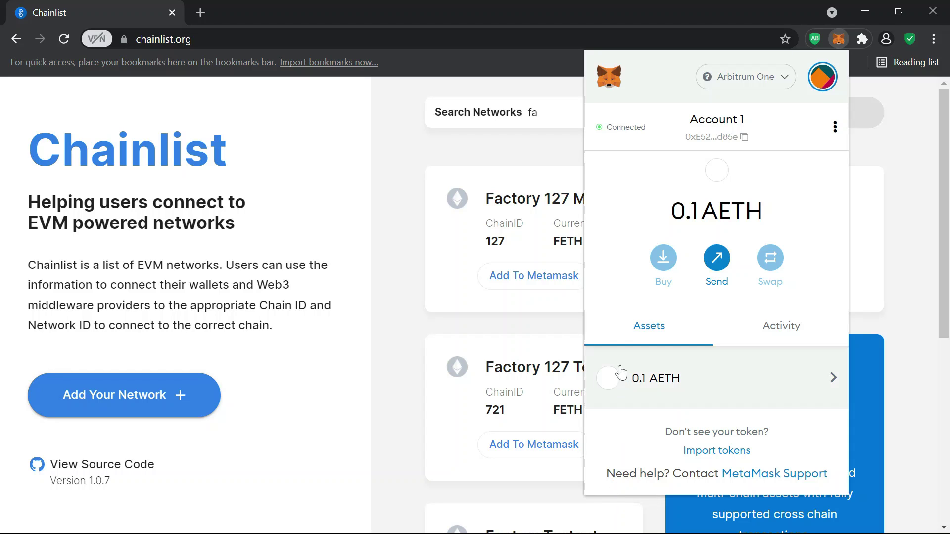
- Set MetaMask back to Ethereum Mainnet and close the wallet popup
{"action": "left_click", "coordinate": [748, 77]}
{"action": "left_click", "coordinate": [683, 192]}
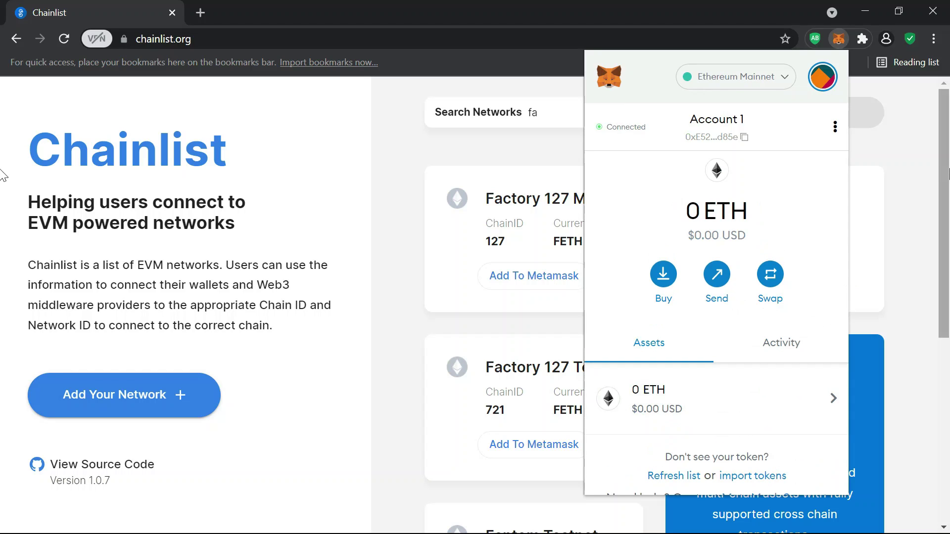
{"action": "left_click", "coordinate": [910, 234]}
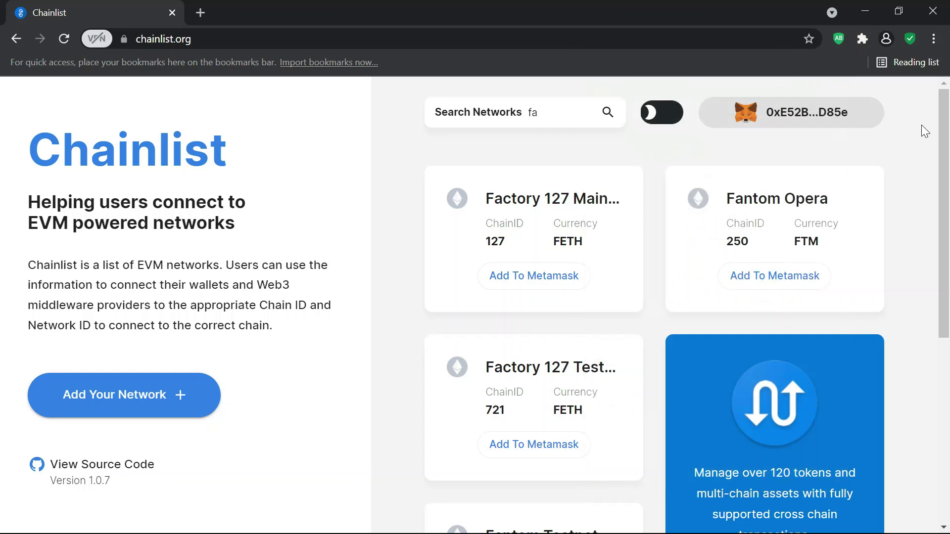
{"action": "left_click", "coordinate": [331, 42]}
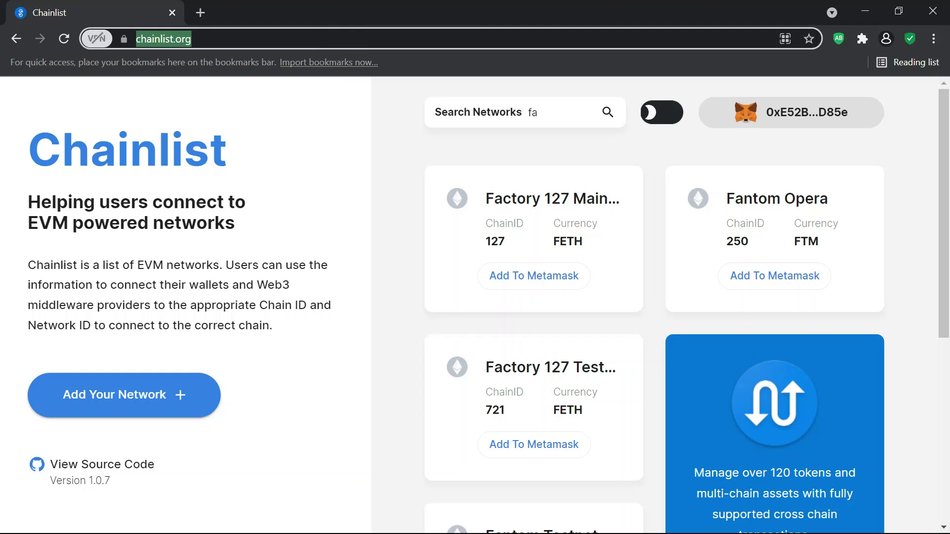
- Load arbitrum.io, scroll down its homepage, and open a new blank tab
{"action": "type", "text": "a"}
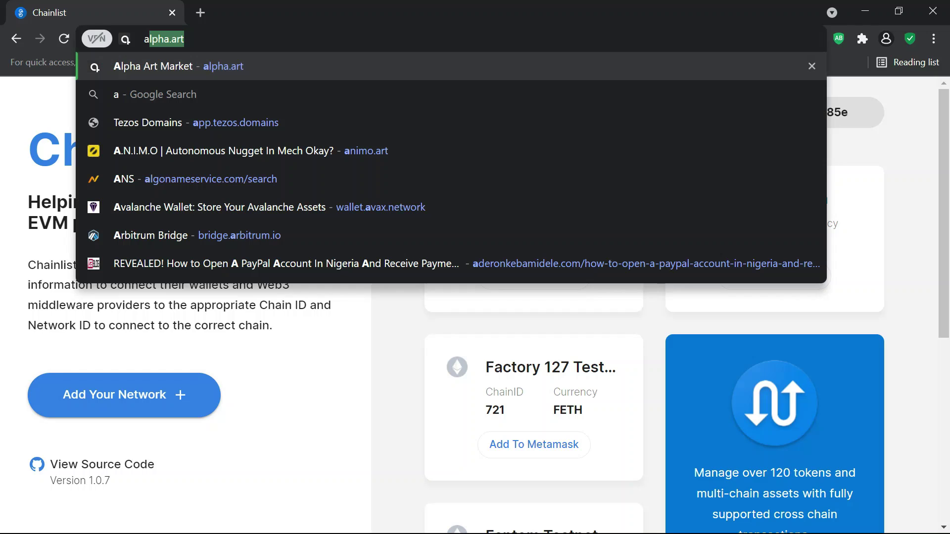
{"action": "type", "text": "rbi"}
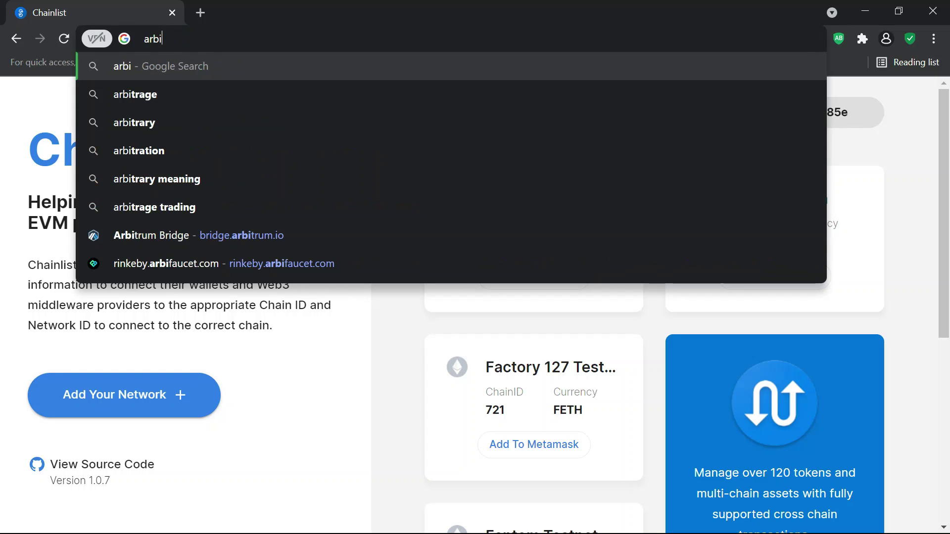
{"action": "type", "text": "trum.io"}
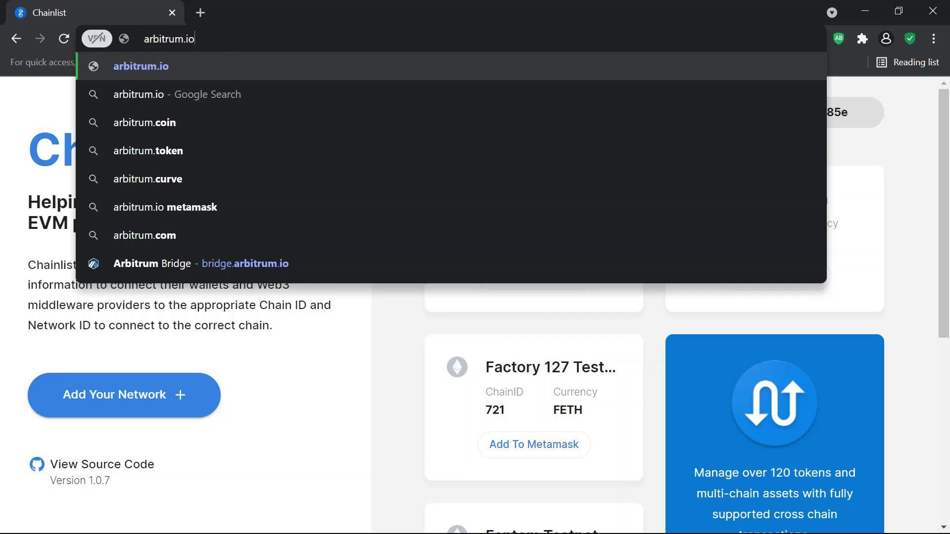
{"action": "key", "text": "Return"}
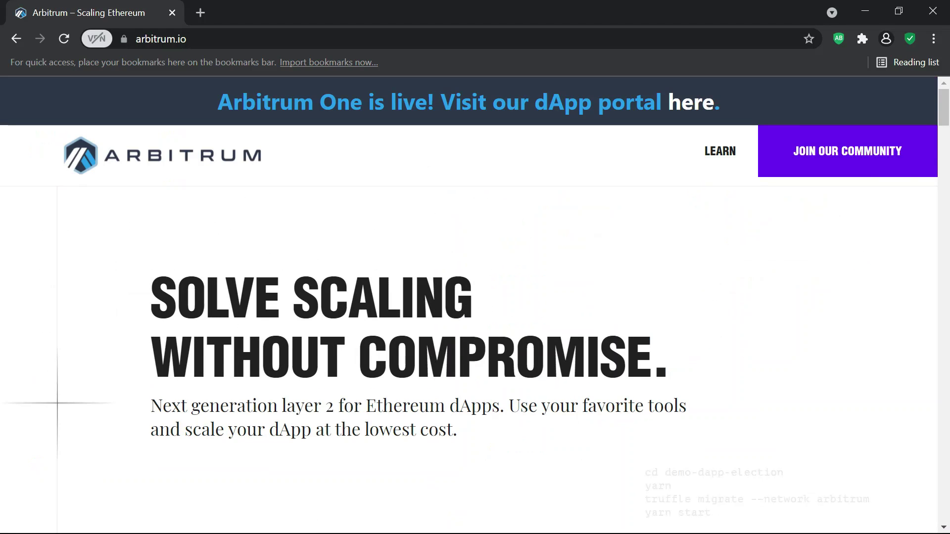
{"action": "left_click_drag", "start_coordinate": [947, 118], "coordinate": [946, 203]}
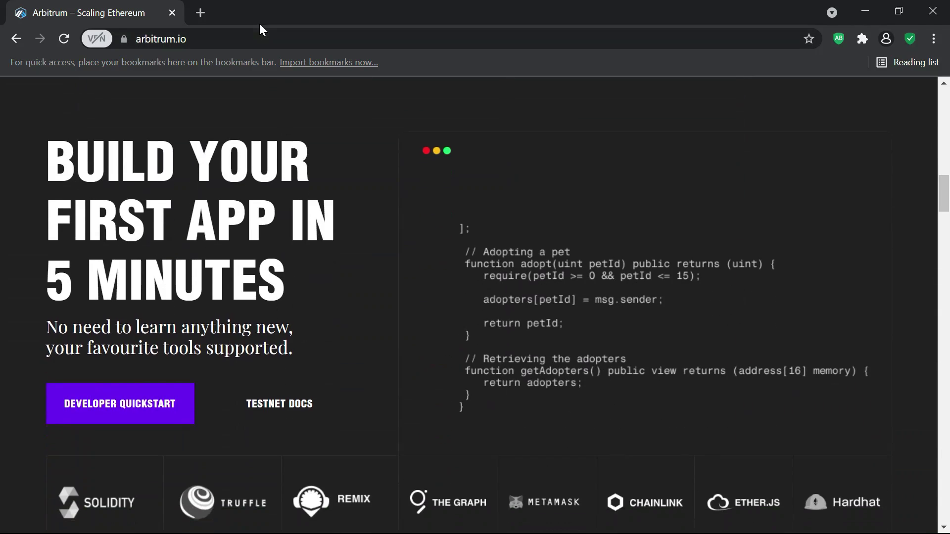
{"action": "left_click", "coordinate": [205, 12]}
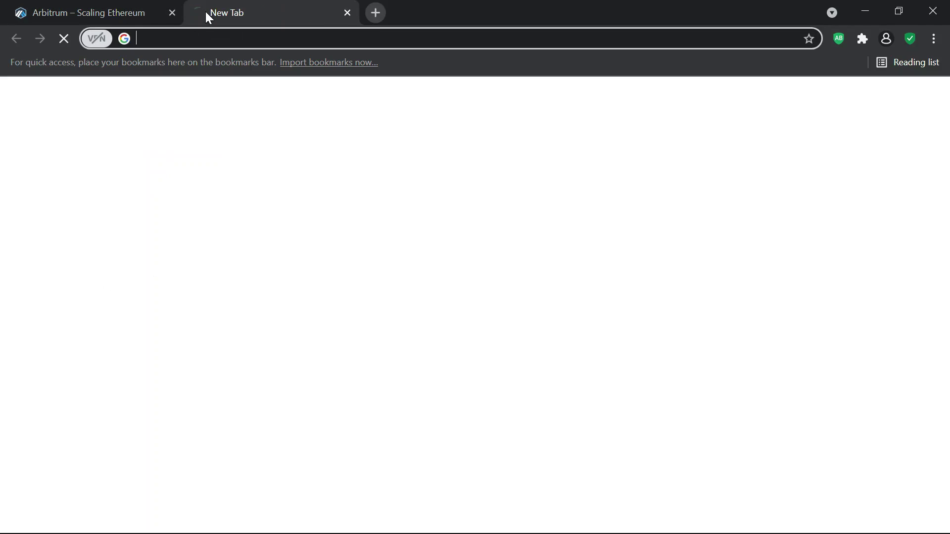
- Load bridge.arbitrum.io in the new tab and bring up the MetaMask popup
{"action": "type", "text": "bridg"}
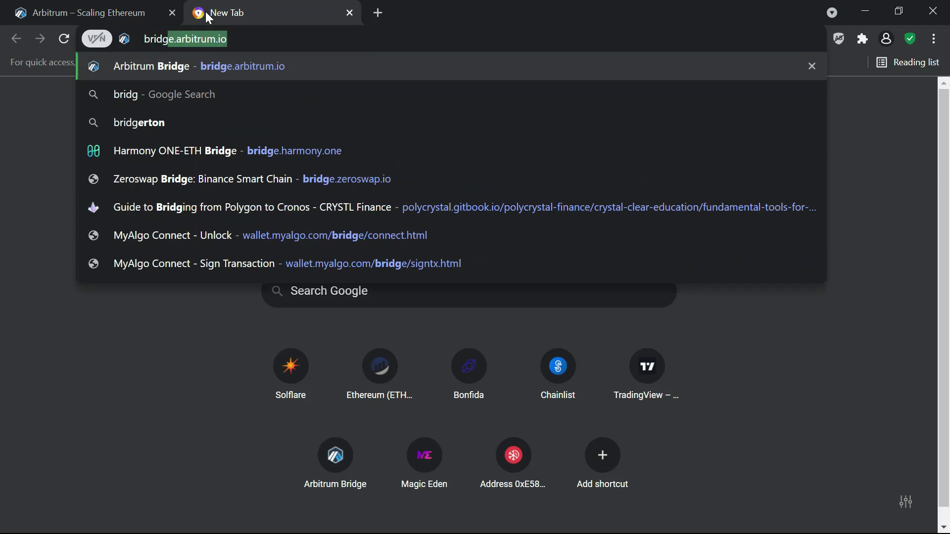
{"action": "key", "text": "Return"}
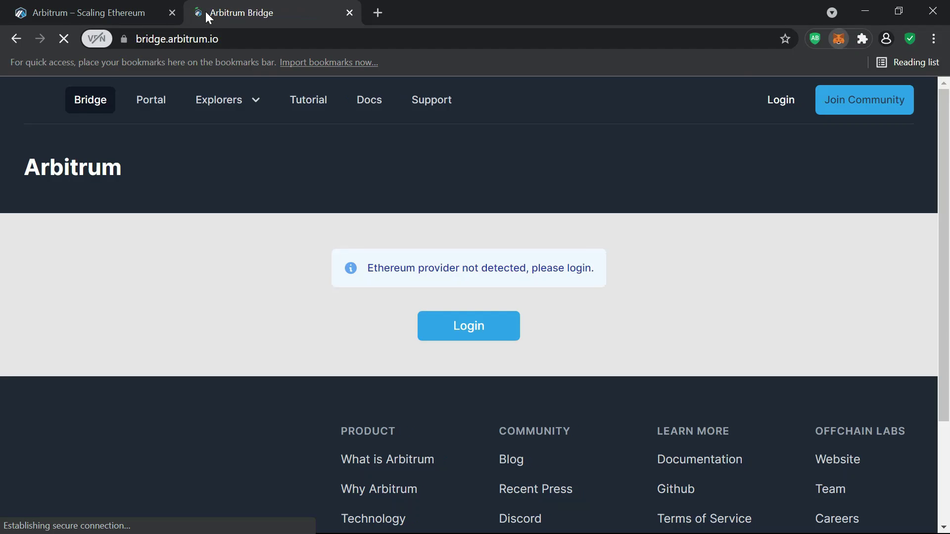
{"action": "key", "text": "alt+shift+m"}
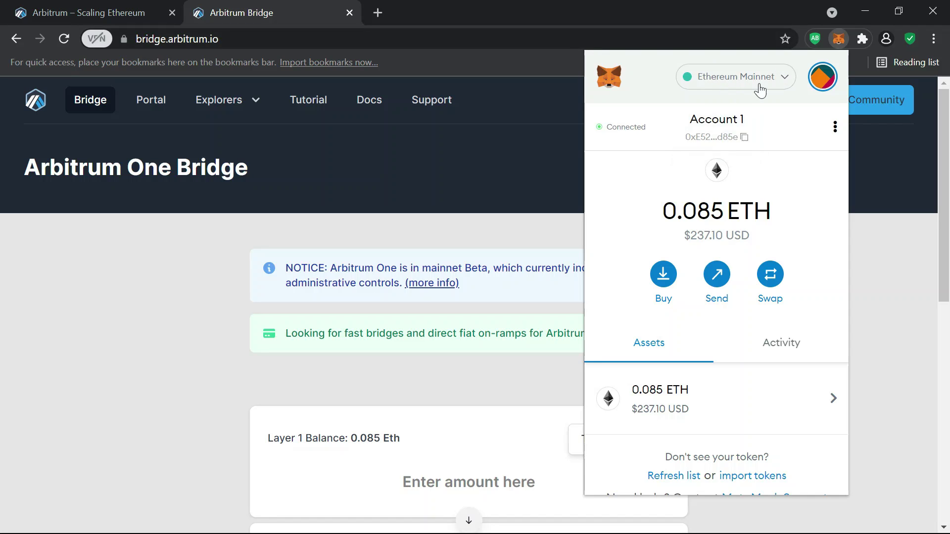
- View the 0.1 AETH on Arbitrum One, then return MetaMask to Ethereum Mainnet
{"action": "left_click", "coordinate": [788, 81]}
{"action": "left_click", "coordinate": [723, 224]}
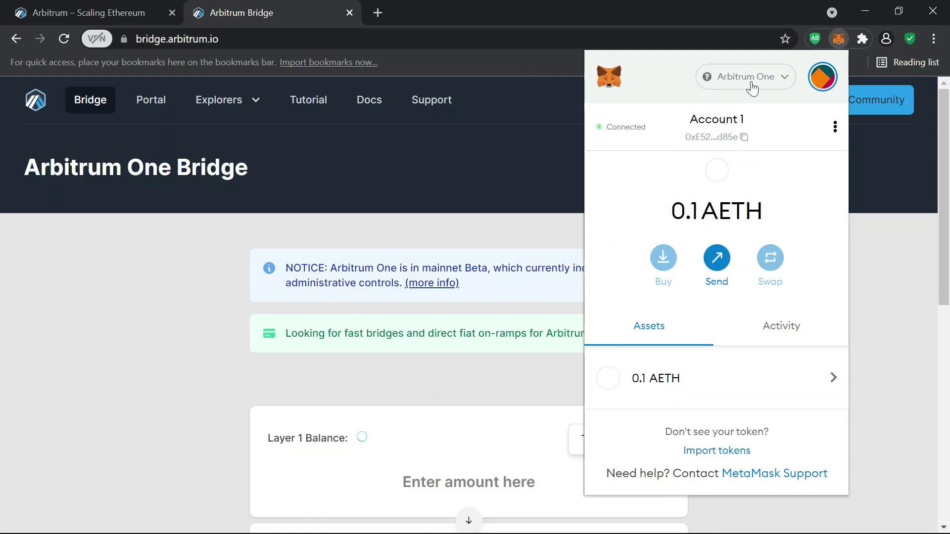
{"action": "left_click", "coordinate": [752, 88]}
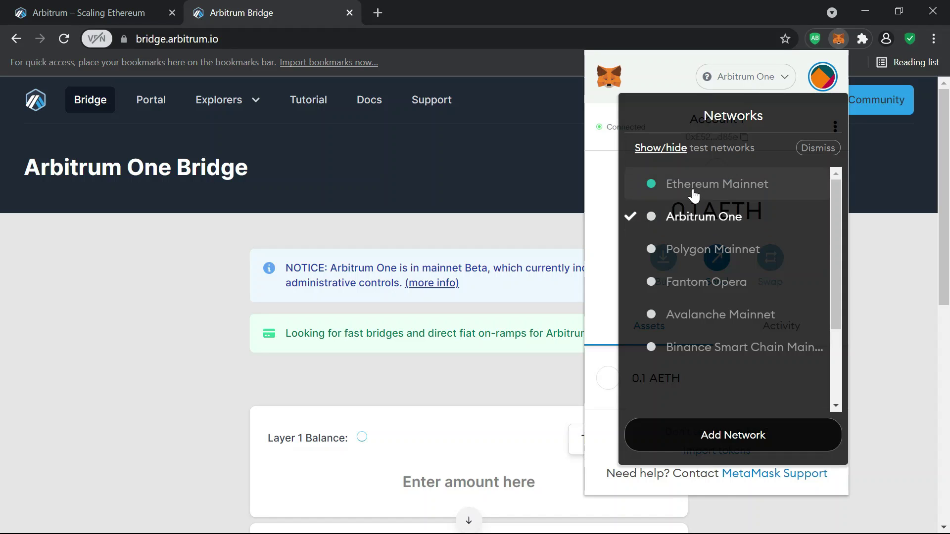
{"action": "left_click", "coordinate": [693, 185]}
{"action": "left_click", "coordinate": [96, 384]}
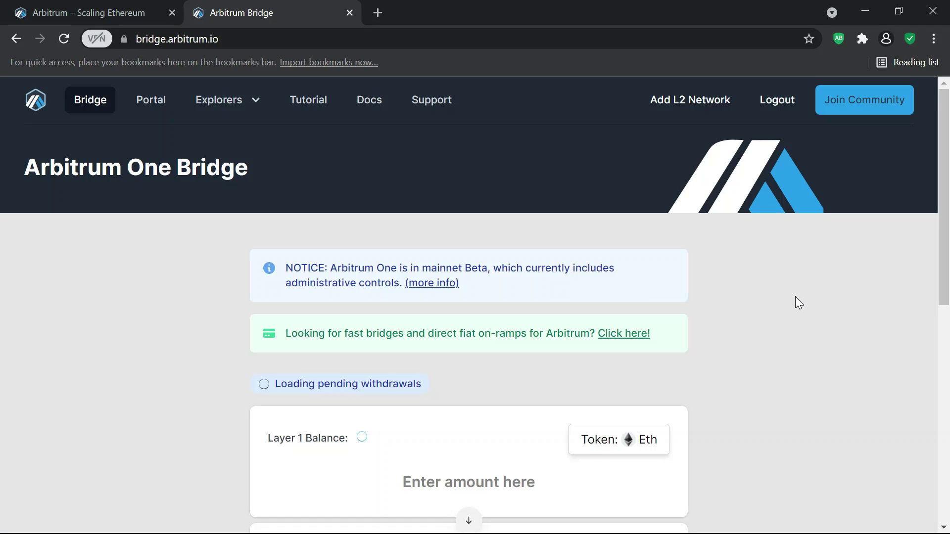
{"action": "left_click_drag", "start_coordinate": [945, 215], "coordinate": [944, 303]}
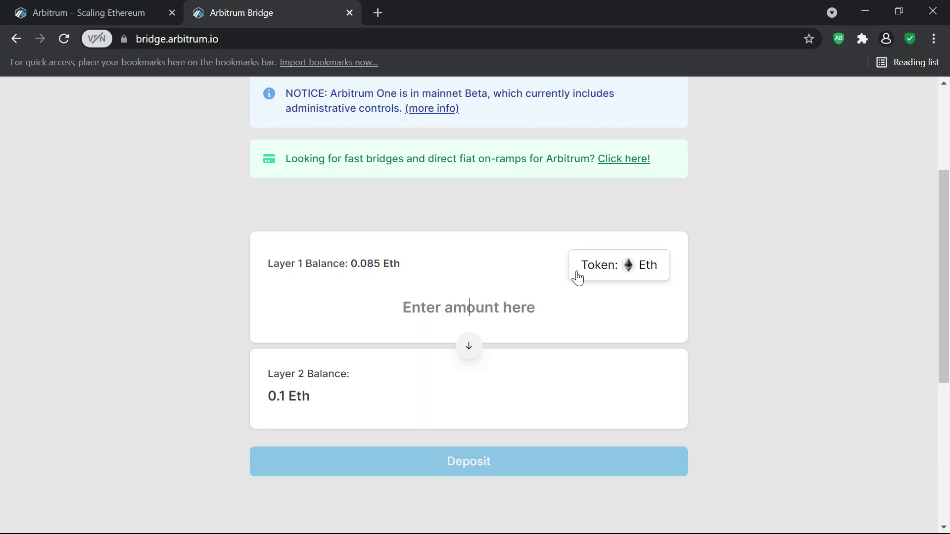
{"action": "mouse_move", "coordinate": [943, 302]}
{"action": "left_mouse_down"}
{"action": "mouse_move", "coordinate": [943, 256]}
{"action": "mouse_move", "coordinate": [943, 304]}
{"action": "left_mouse_up"}
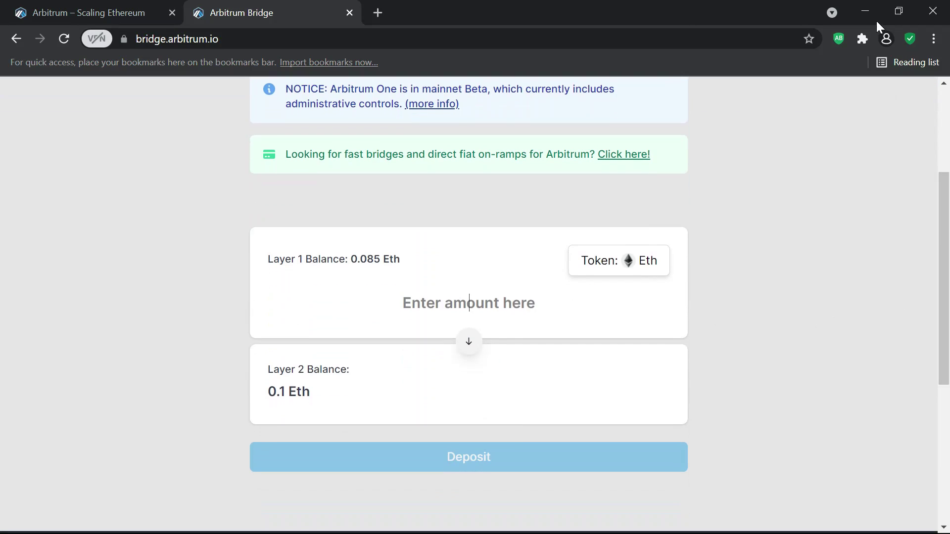
{"action": "left_click", "coordinate": [862, 39]}
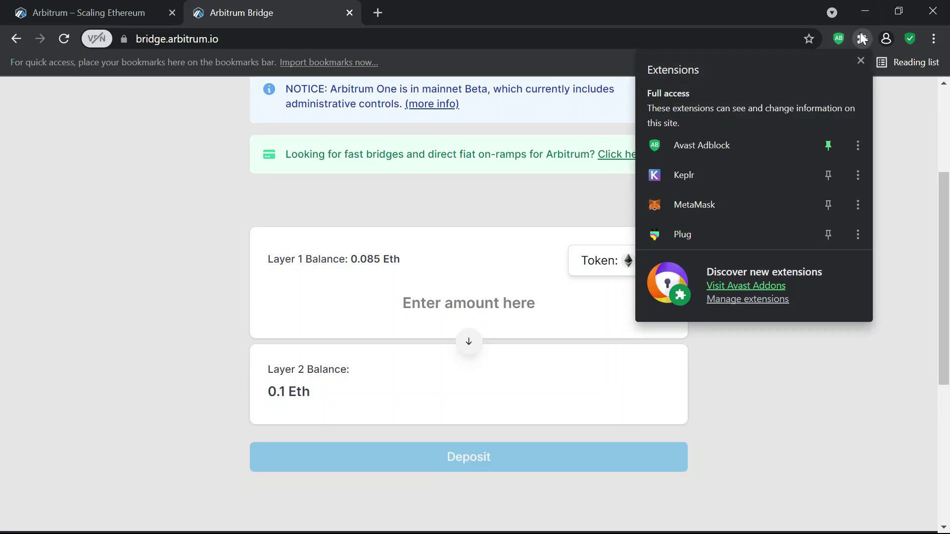
{"action": "left_click", "coordinate": [729, 211]}
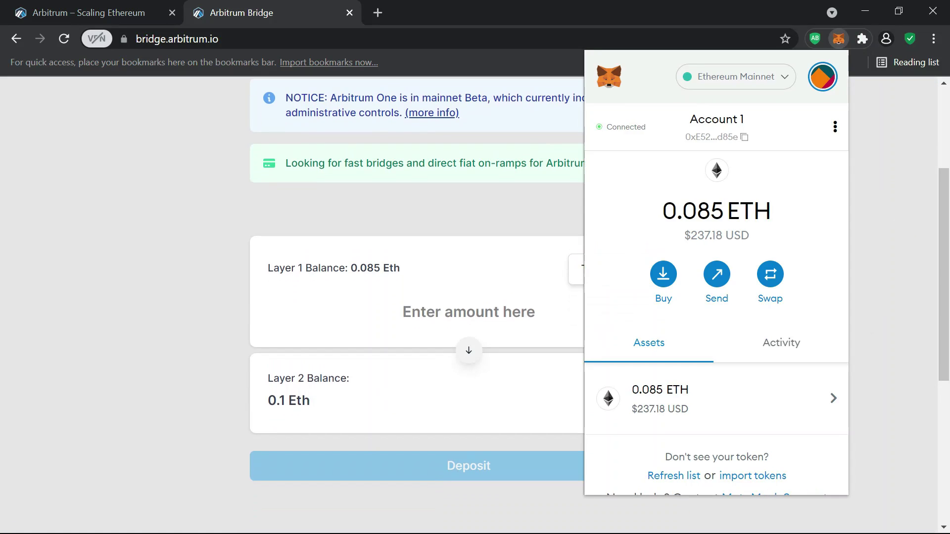
{"action": "left_click", "coordinate": [469, 311]}
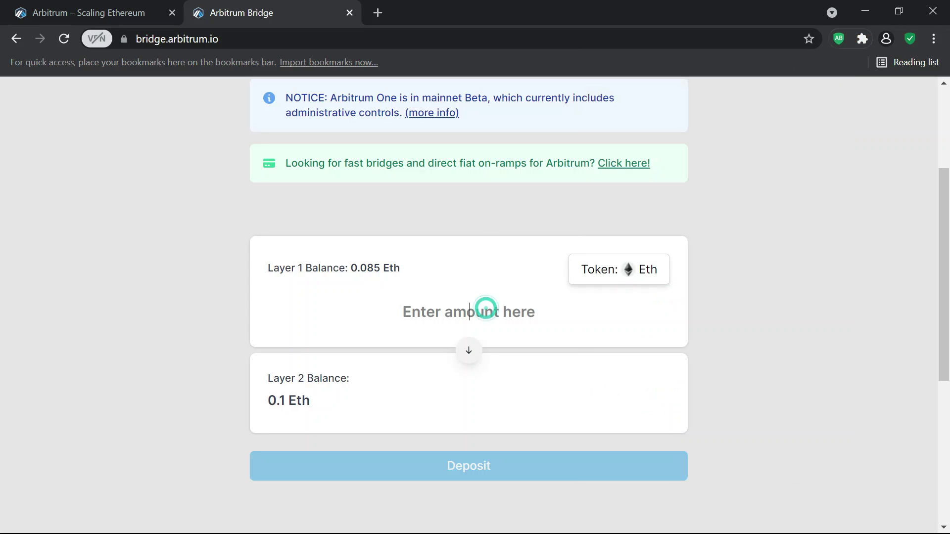
{"action": "scroll", "coordinate": [2, 193], "scroll_direction": "up", "scroll_amount": 1}
{"action": "scroll", "coordinate": [2, 193], "scroll_direction": "down", "scroll_amount": 1}
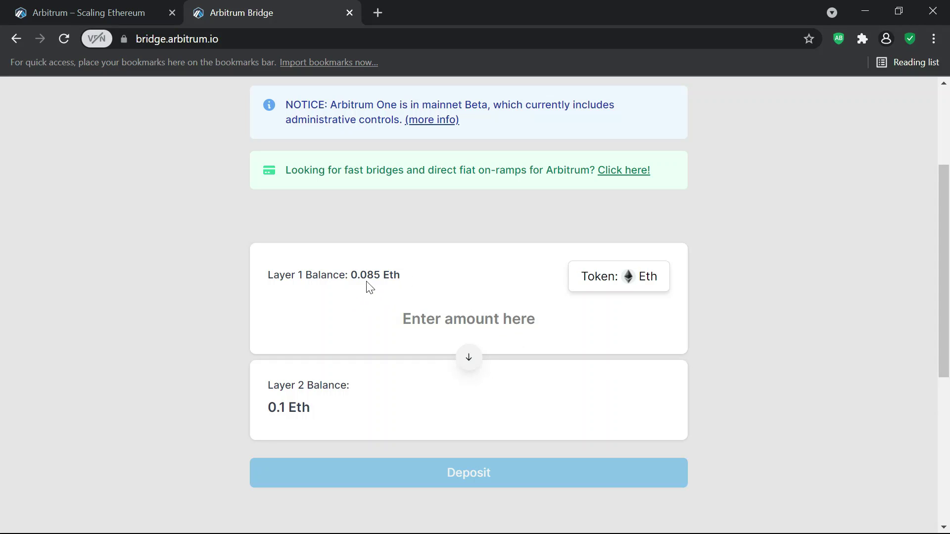
- Enter 0.085 in the bridge amount and confirm the Deposit
{"action": "left_click", "coordinate": [474, 323]}
{"action": "type", "text": "0."}
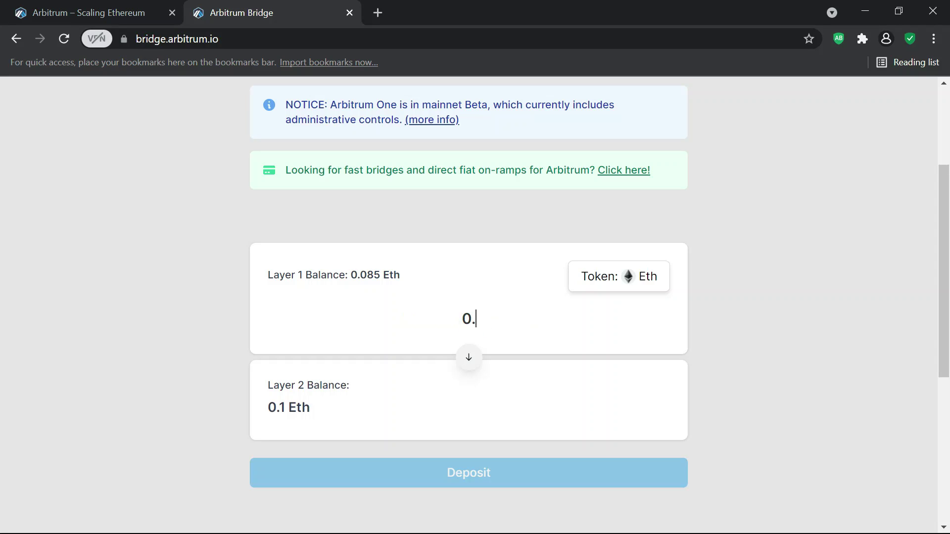
{"action": "type", "text": "085"}
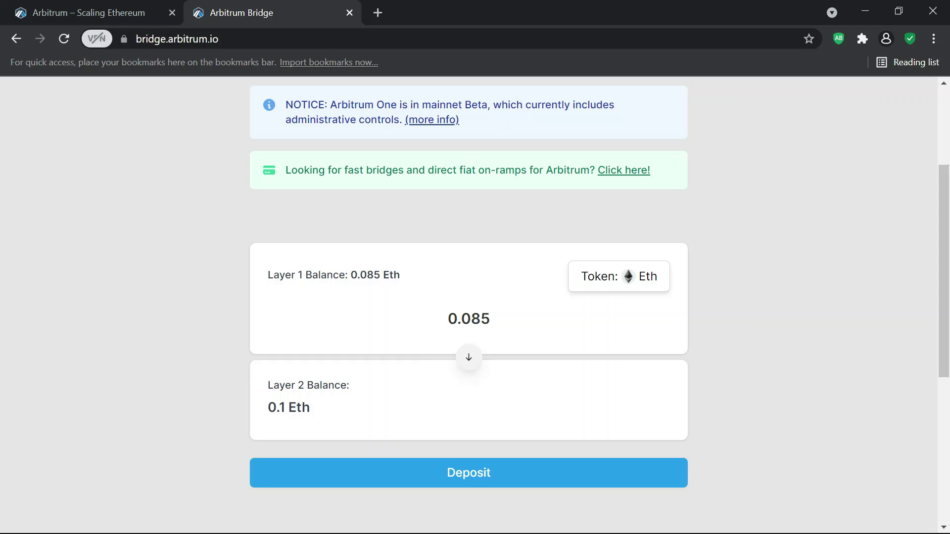
{"action": "left_click", "coordinate": [470, 476]}
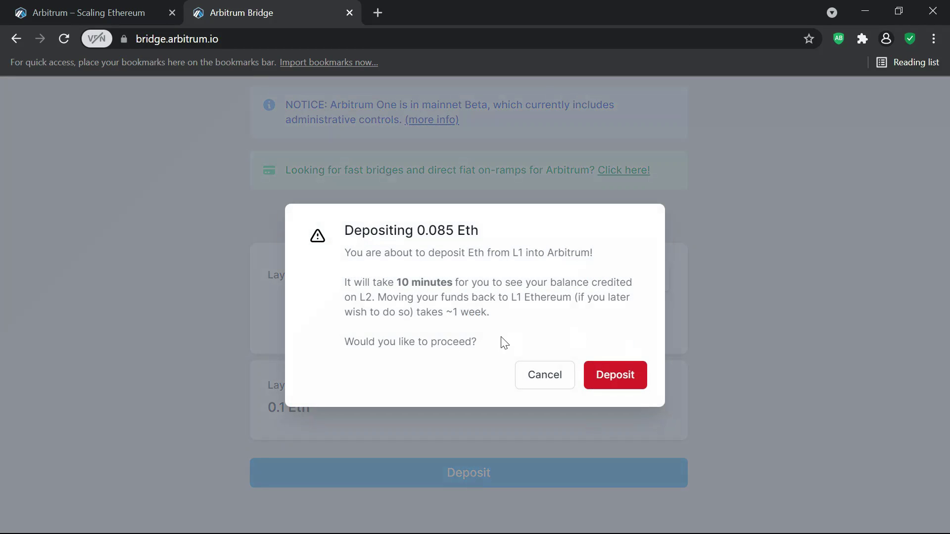
{"action": "left_click", "coordinate": [615, 375]}
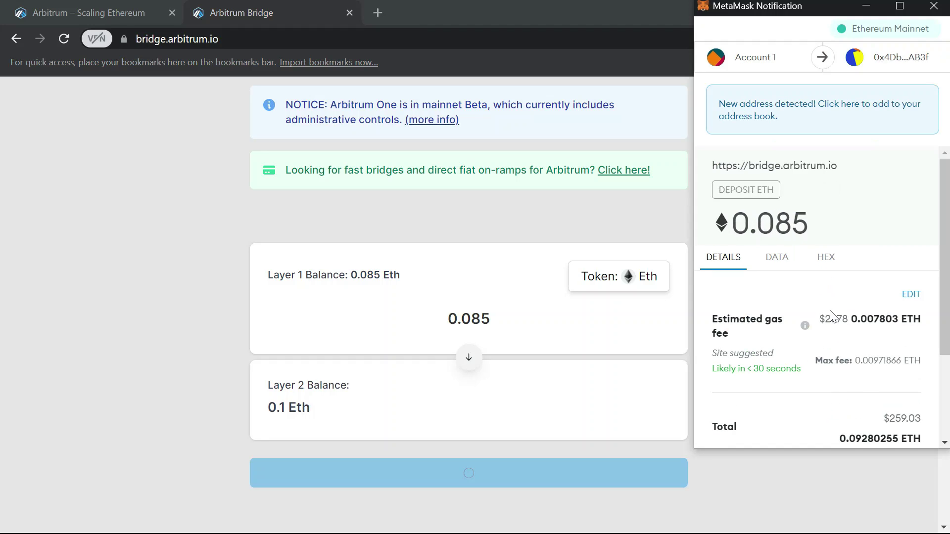
- Replace the bridge deposit amount 0.085 with 0.025 Eth
{"action": "left_click_drag", "start_coordinate": [946, 291], "coordinate": [947, 340]}
{"action": "left_click", "coordinate": [542, 314]}
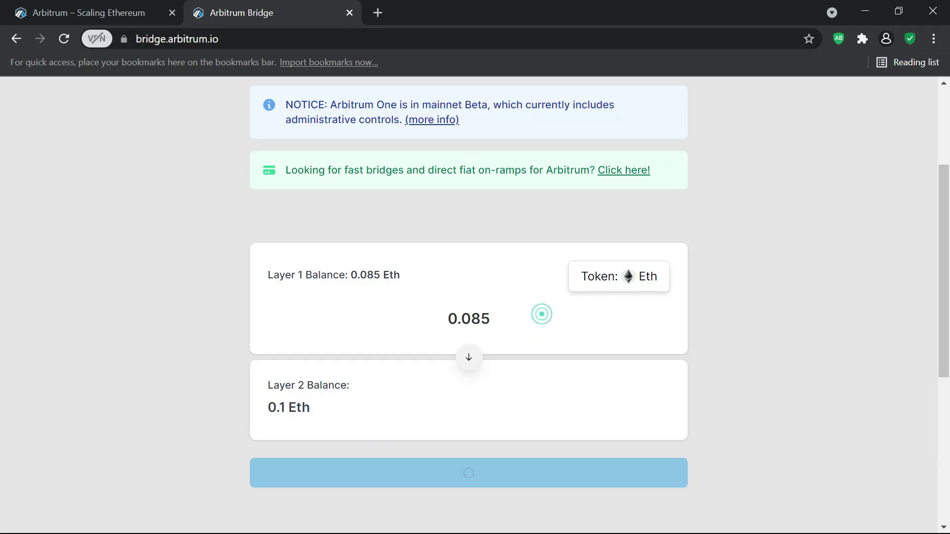
{"action": "key", "text": "BackSpace"}
{"action": "key", "text": "Delete"}
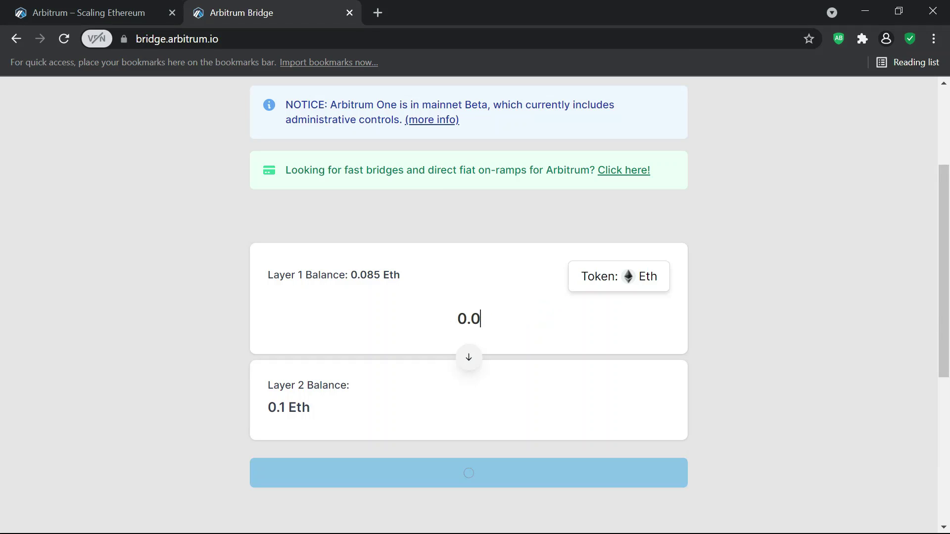
{"action": "type", "text": "2"}
{"action": "key", "text": "BackSpace"}
{"action": "type", "text": "3"}
{"action": "key", "text": "BackSpace"}
{"action": "type", "text": "25"}
{"action": "mouse_move", "coordinate": [947, 243]}
{"action": "left_mouse_down"}
{"action": "mouse_move", "coordinate": [947, 195]}
{"action": "mouse_move", "coordinate": [946, 227]}
{"action": "left_mouse_up"}
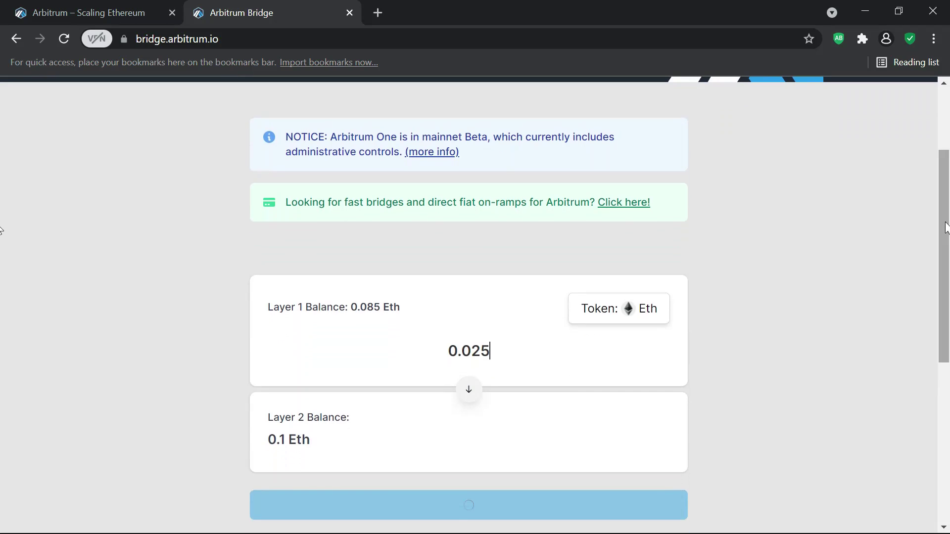
- Open and close the token list, reload the bridge, and reconnect MetaMask
{"action": "left_click", "coordinate": [638, 313]}
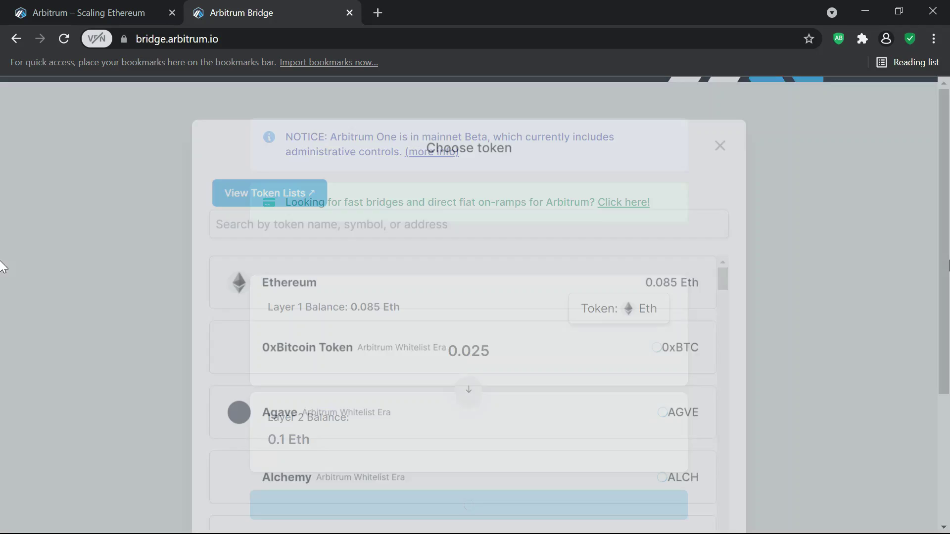
{"action": "left_click", "coordinate": [728, 141]}
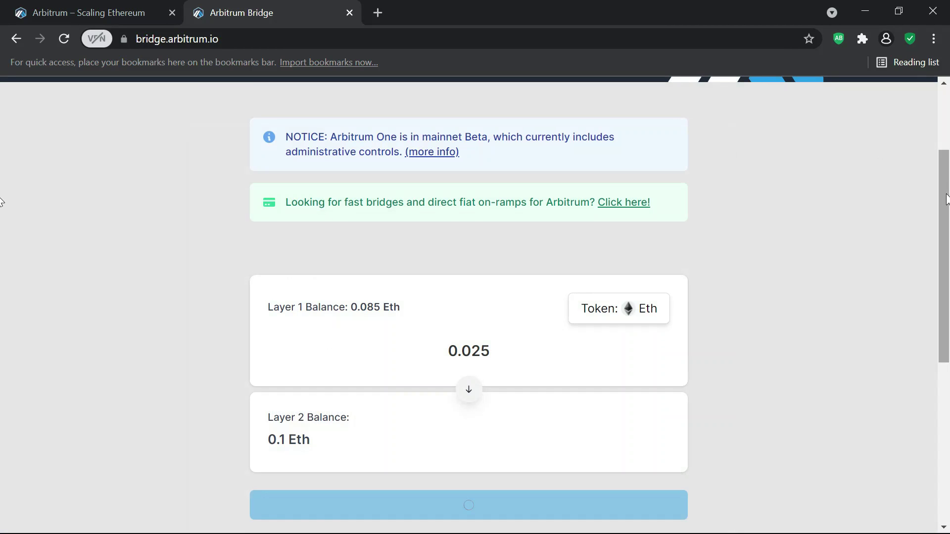
{"action": "scroll", "coordinate": [932, 190], "scroll_direction": "down", "scroll_amount": 1}
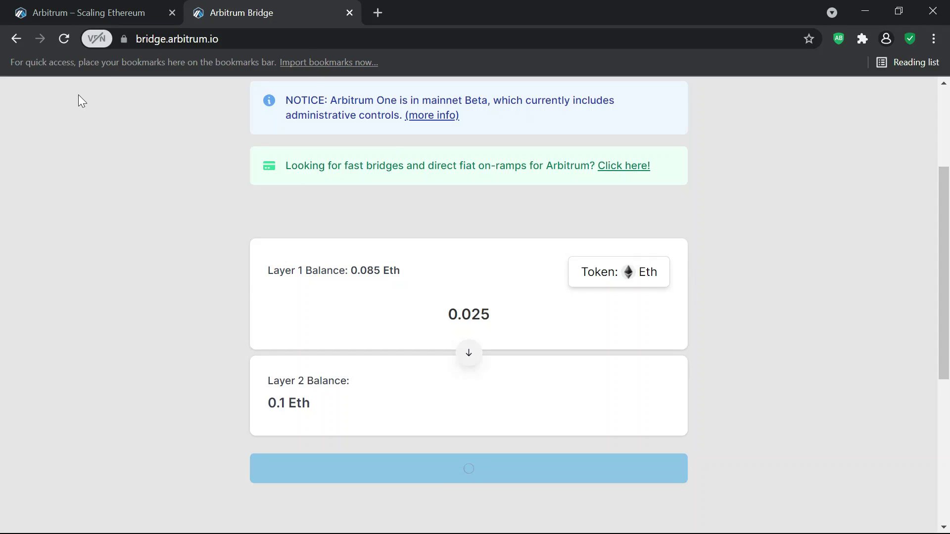
{"action": "left_click", "coordinate": [63, 39]}
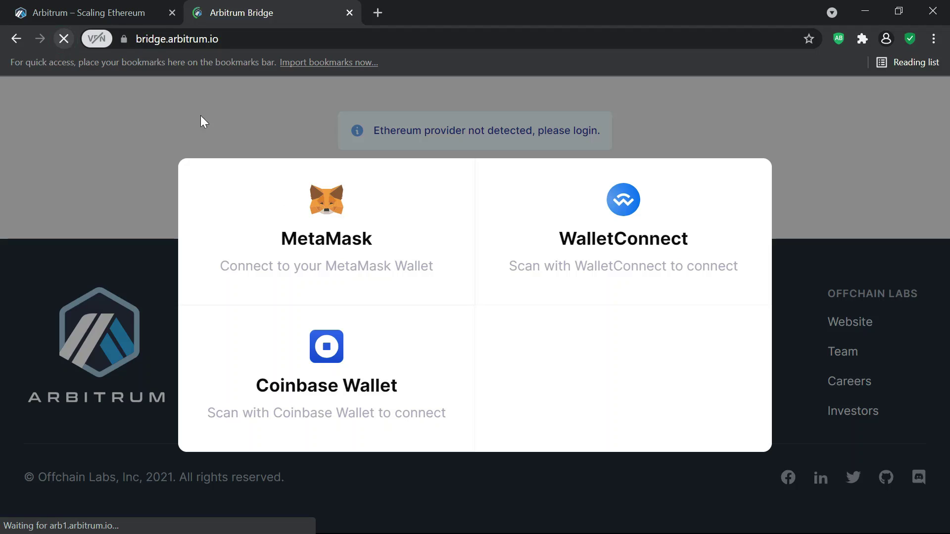
{"action": "left_click", "coordinate": [301, 222]}
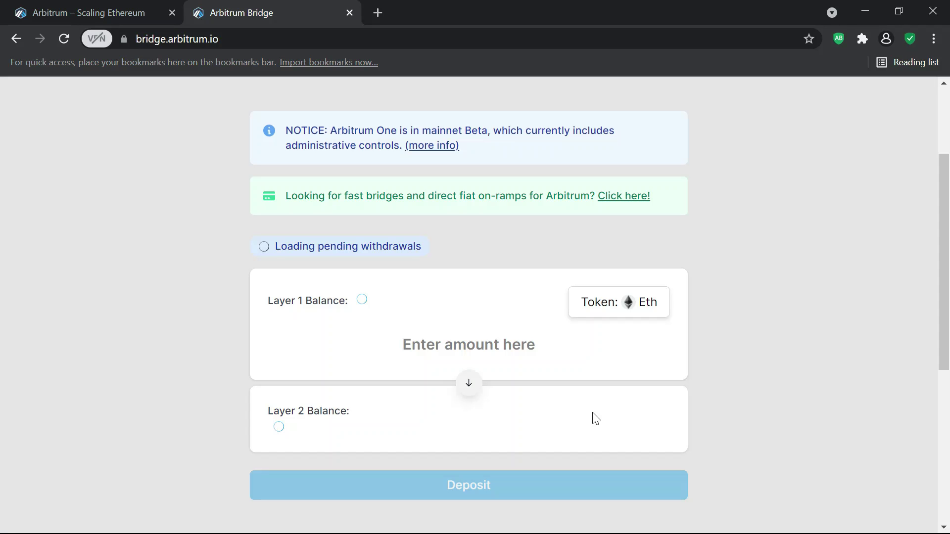
- Enter 0.025 Eth on the bridge and confirm the deposit
{"action": "type", "text": "0.025"}
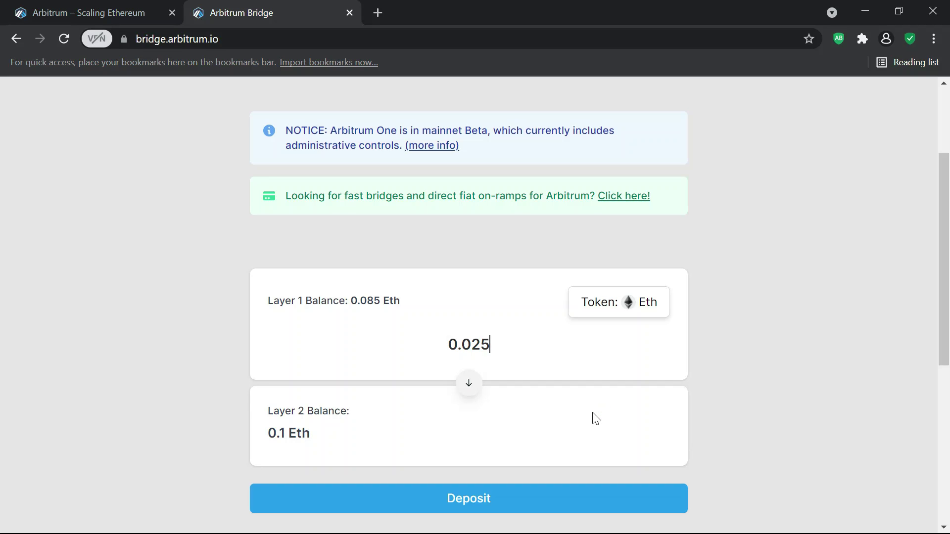
{"action": "left_click", "coordinate": [485, 500]}
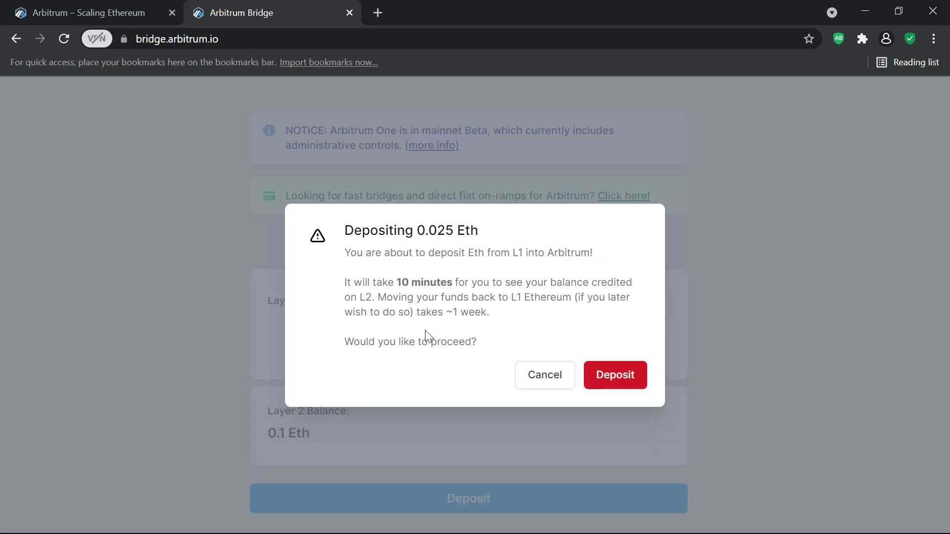
{"action": "left_click", "coordinate": [616, 385]}
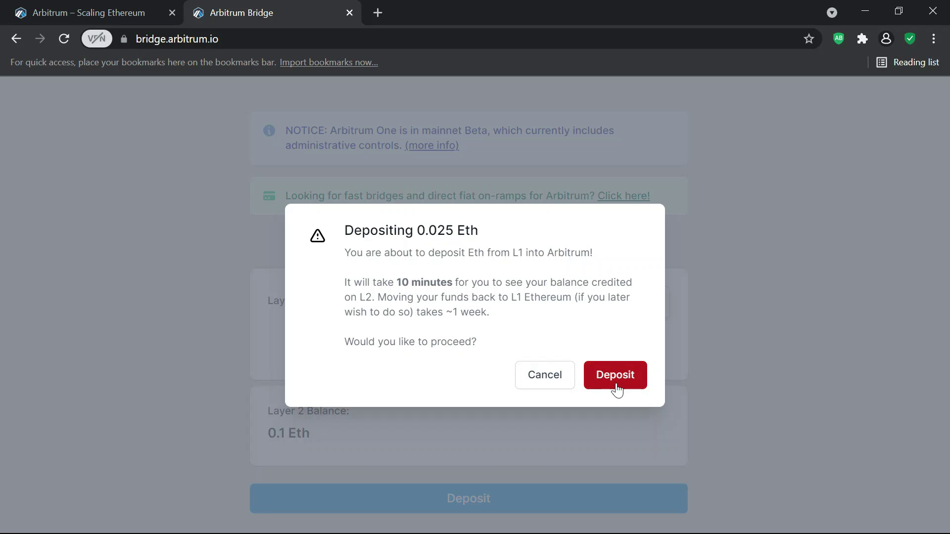
{"action": "left_click", "coordinate": [617, 390]}
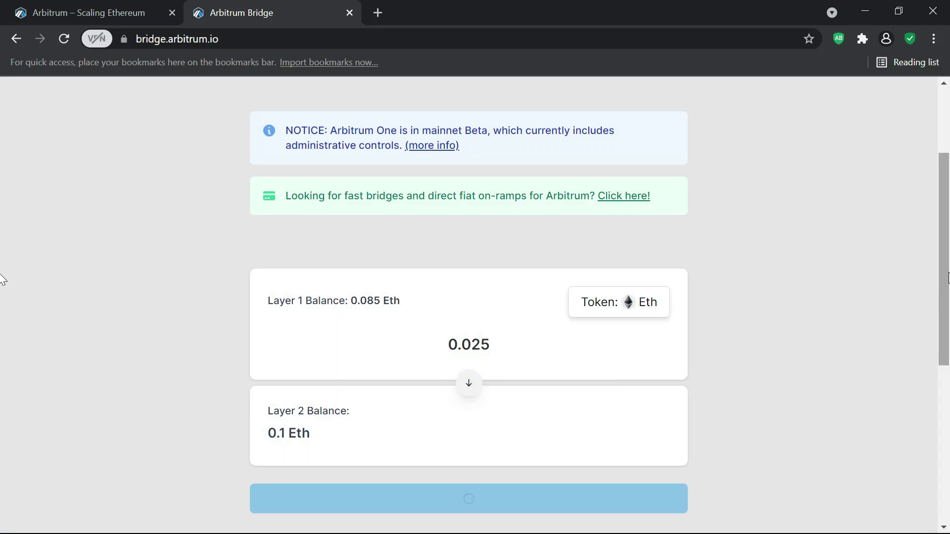
- In MetaMask, reject the underfunded 0.085 ETH request and approve the 0.025 ETH deposit
{"action": "scroll", "coordinate": [947, 291], "scroll_direction": "down", "scroll_amount": 1}
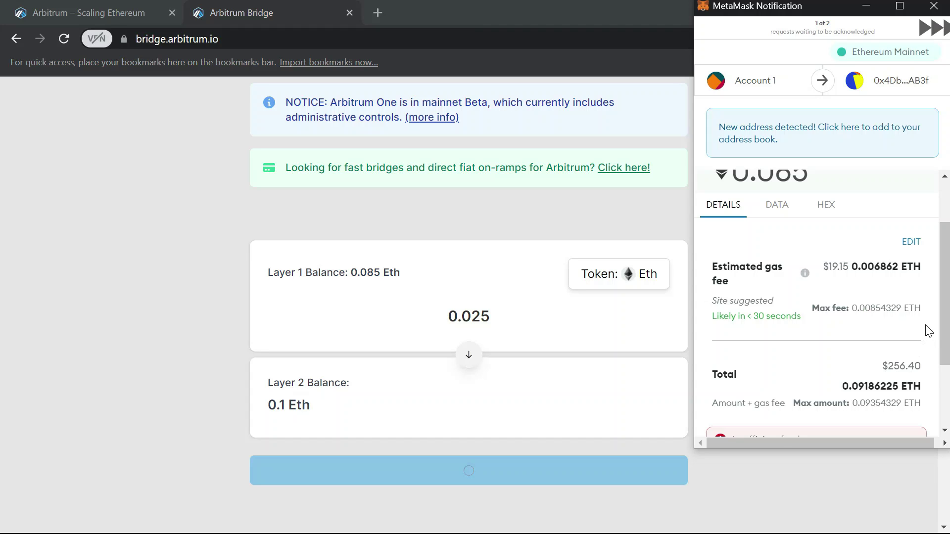
{"action": "scroll", "coordinate": [946, 307], "scroll_direction": "down", "scroll_amount": 3}
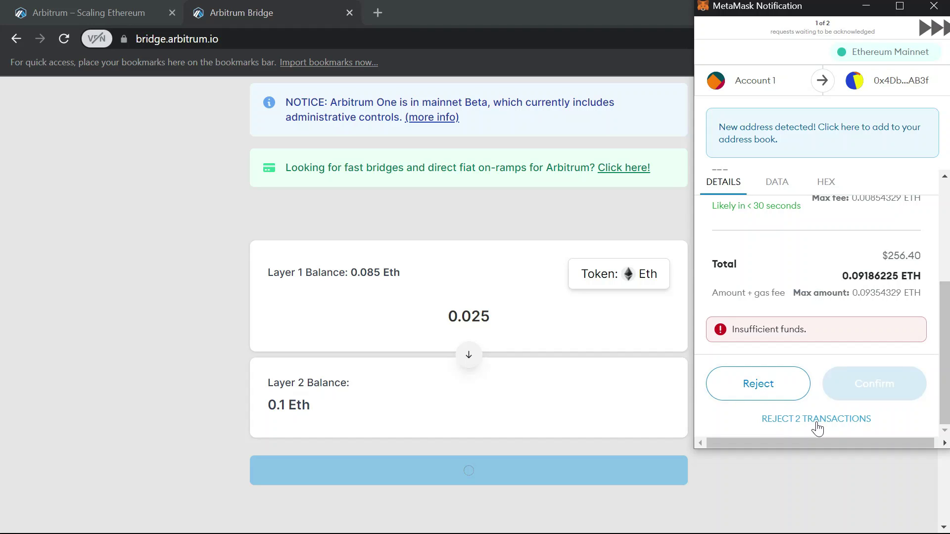
{"action": "left_click", "coordinate": [765, 391]}
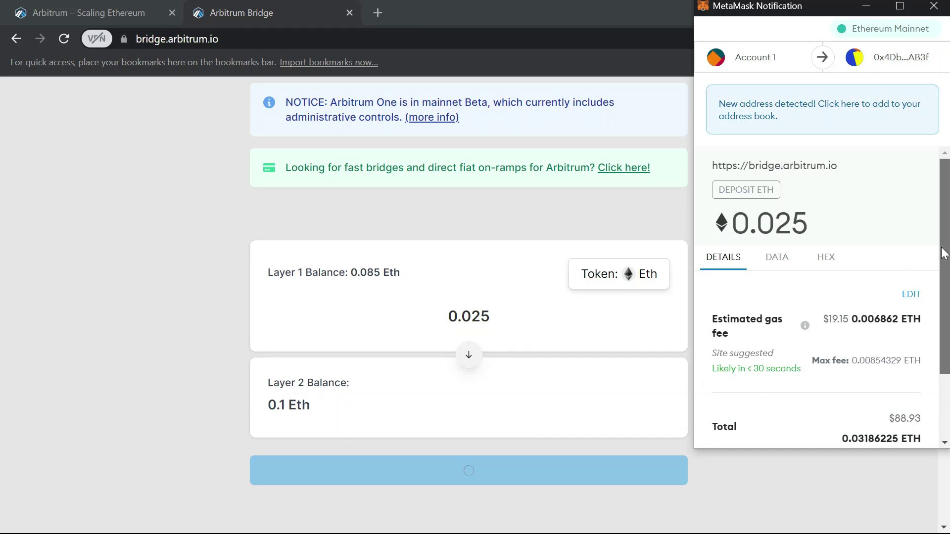
{"action": "left_click_drag", "start_coordinate": [944, 254], "coordinate": [944, 307]}
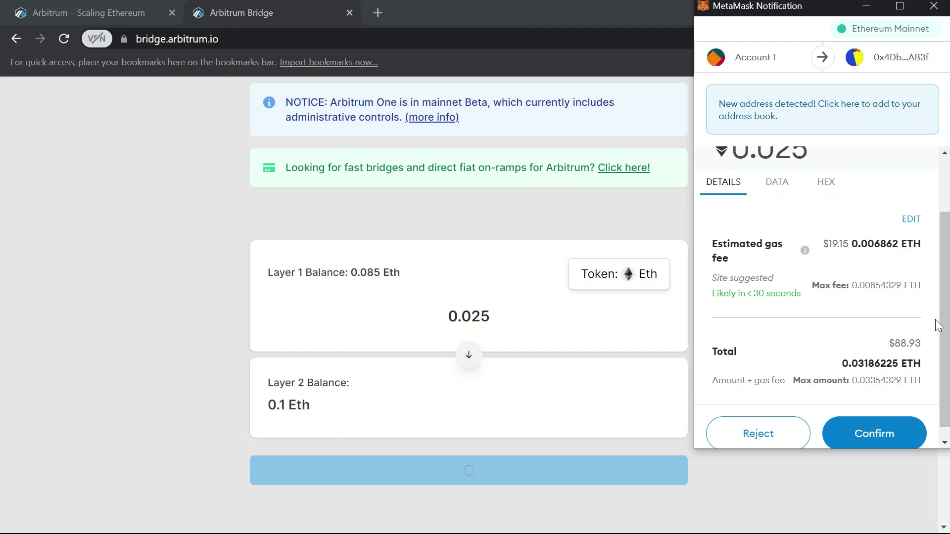
{"action": "scroll", "coordinate": [919, 403], "scroll_direction": "down", "scroll_amount": 1}
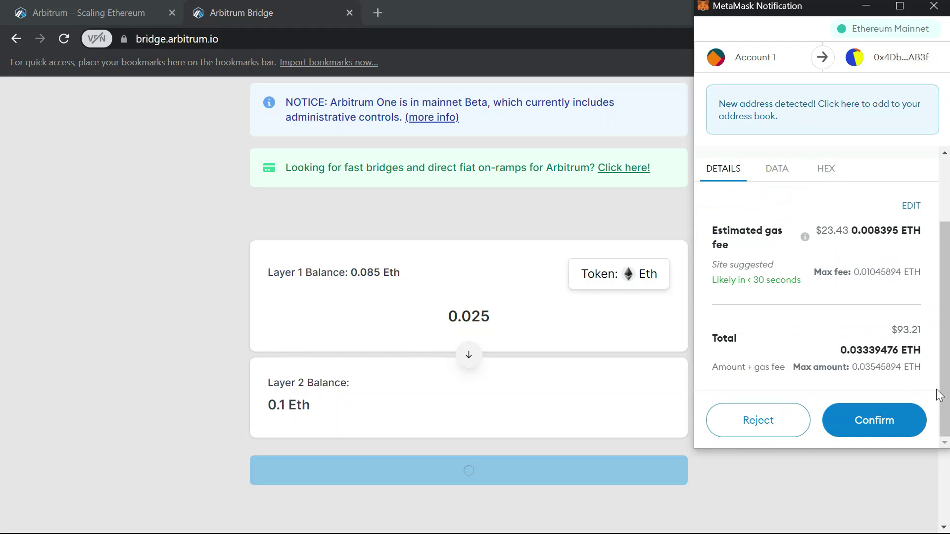
{"action": "left_click", "coordinate": [863, 436]}
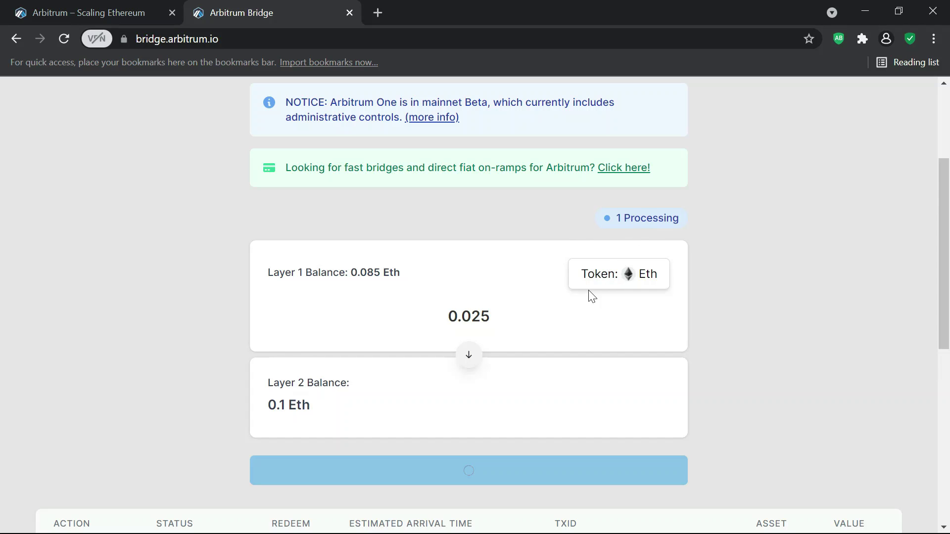
- Check the transactions table for the 0.025 Eth deposit, pending on Layer 2, then return to the top
{"action": "scroll", "coordinate": [2, 276], "scroll_direction": "down", "scroll_amount": 3}
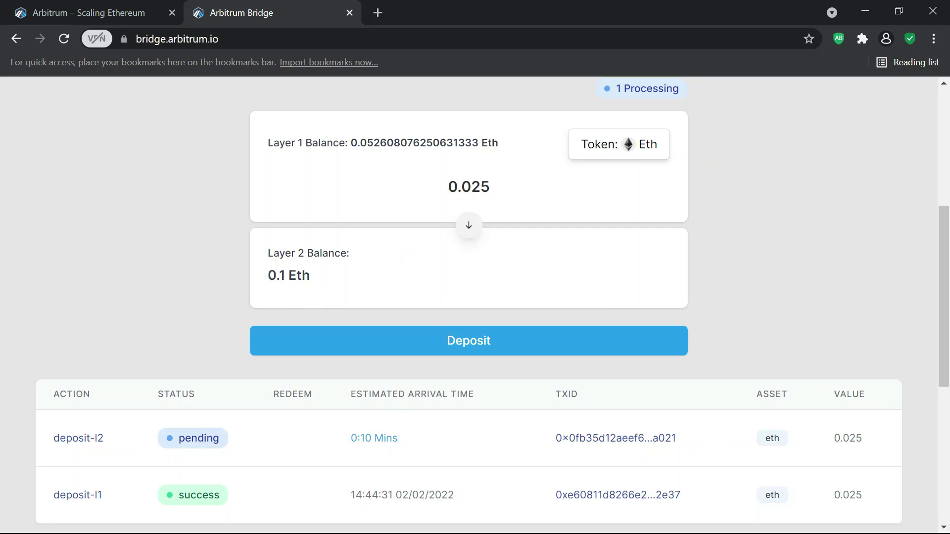
{"action": "left_click", "coordinate": [356, 139]}
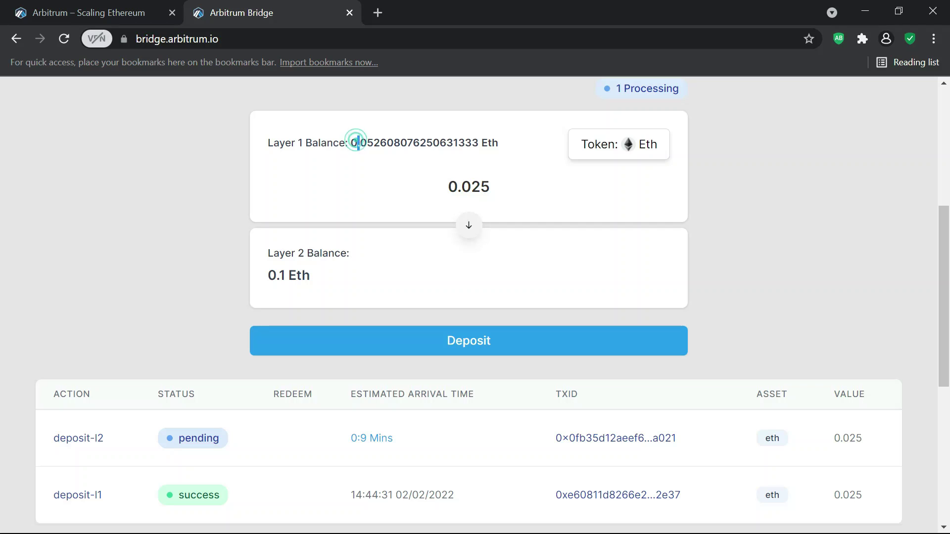
{"action": "left_click", "coordinate": [368, 144]}
{"action": "left_click_drag", "start_coordinate": [943, 256], "coordinate": [941, 283]}
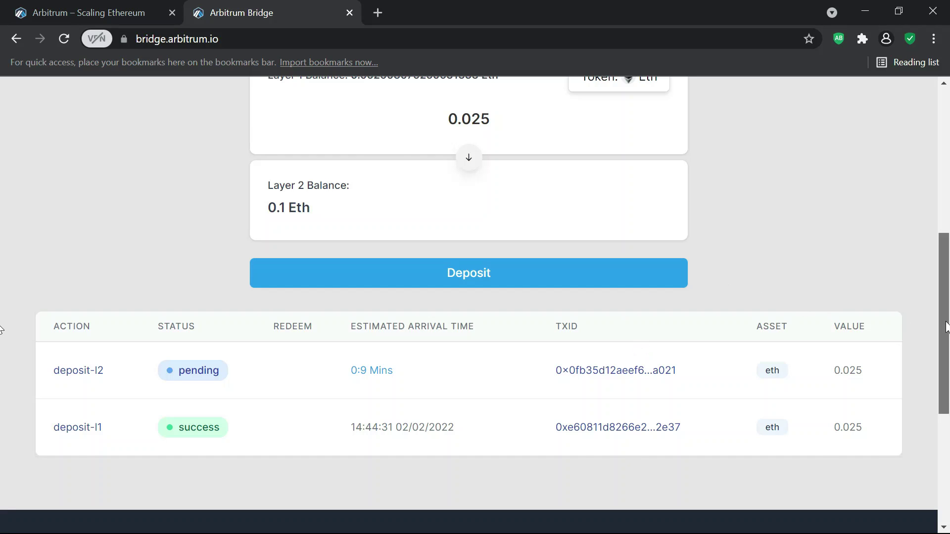
{"action": "left_click_drag", "start_coordinate": [942, 234], "coordinate": [883, 124]}
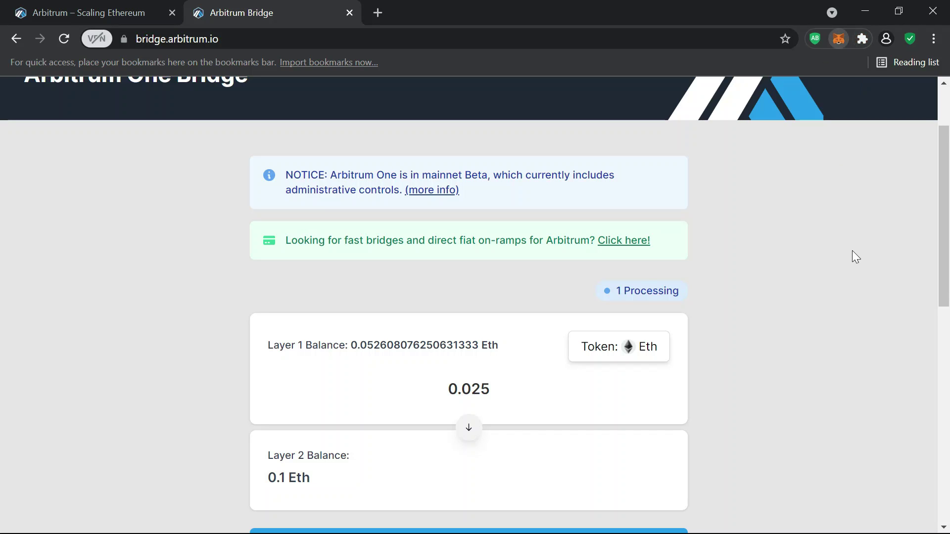
- Switch the MetaMask wallet's network to Arbitrum One
{"action": "key", "text": "alt+shift+m"}
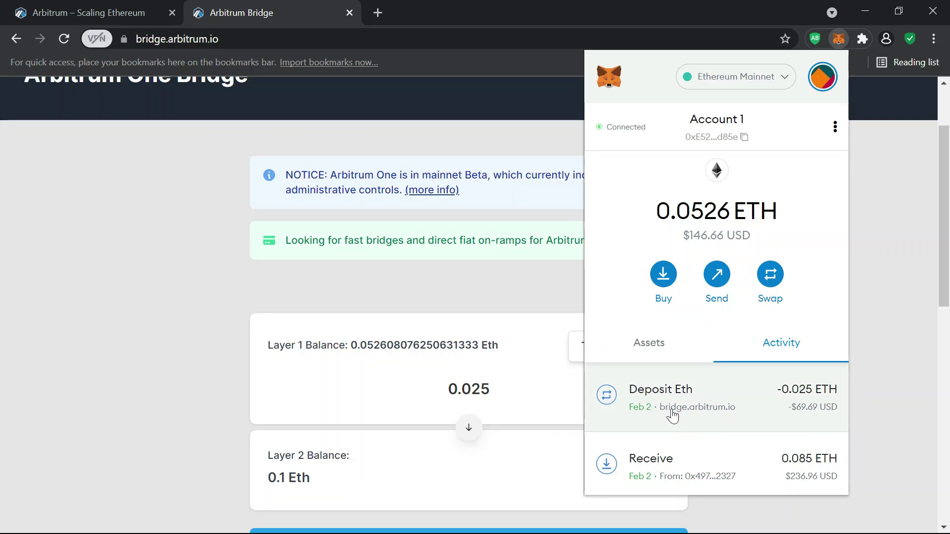
{"action": "left_click", "coordinate": [778, 85]}
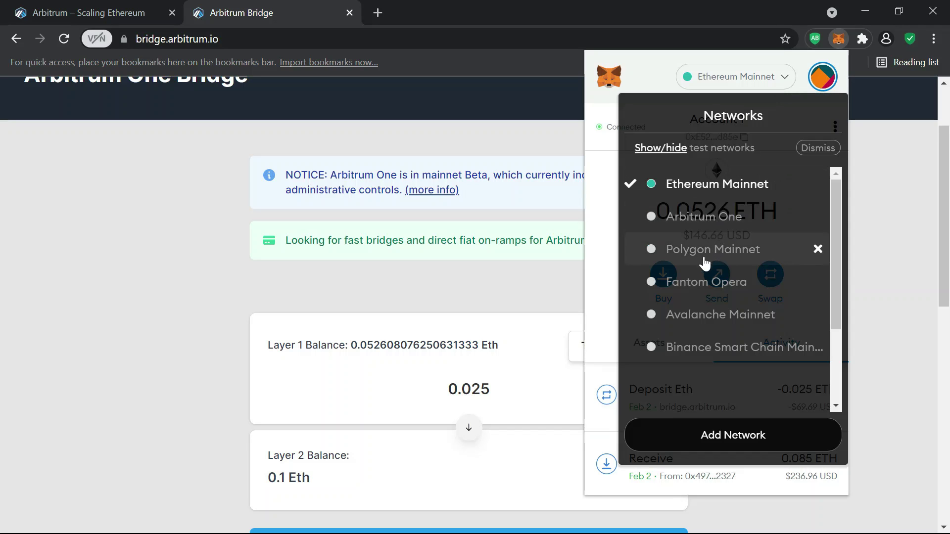
{"action": "left_click", "coordinate": [702, 214]}
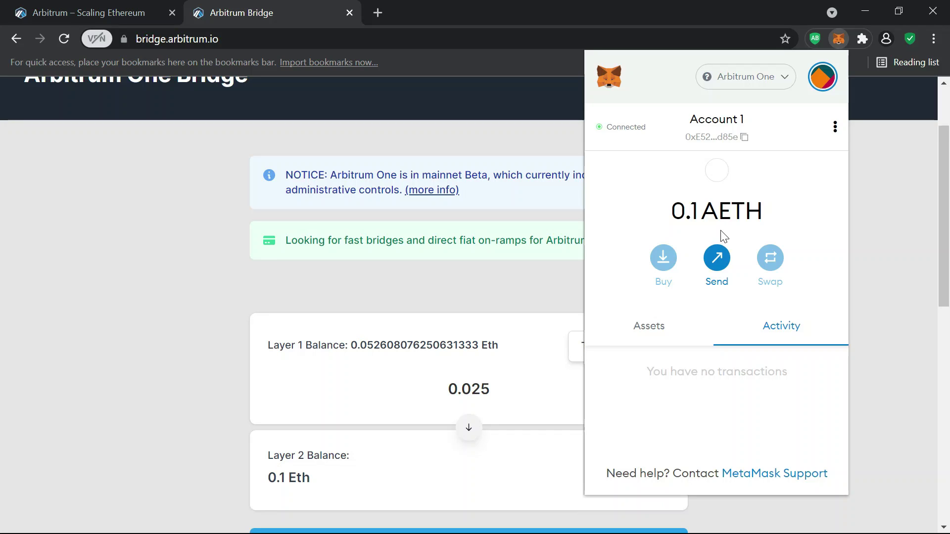
- Reopen MetaMask from the Extensions menu to confirm the 0.1 AETH balance on Arbitrum One
{"action": "left_click", "coordinate": [928, 267]}
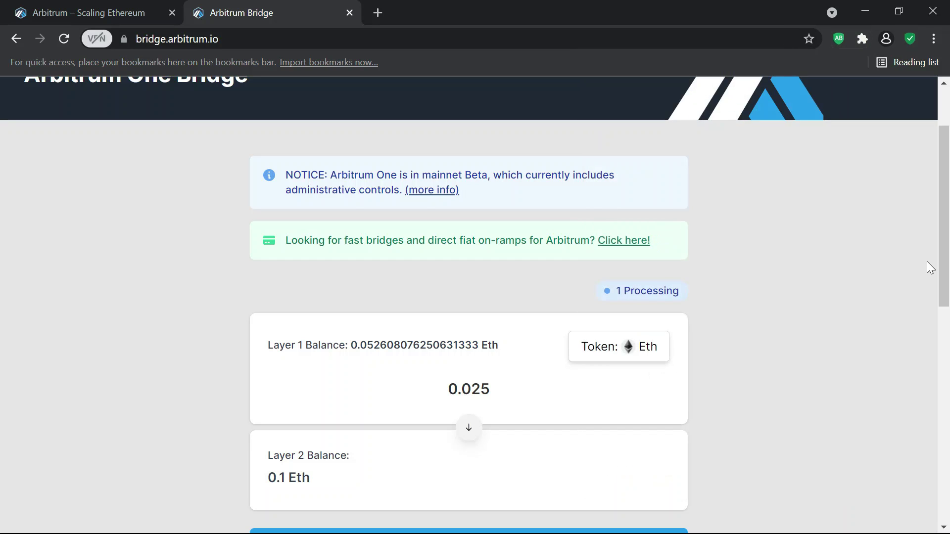
{"action": "left_click", "coordinate": [864, 40]}
{"action": "left_click", "coordinate": [765, 196]}
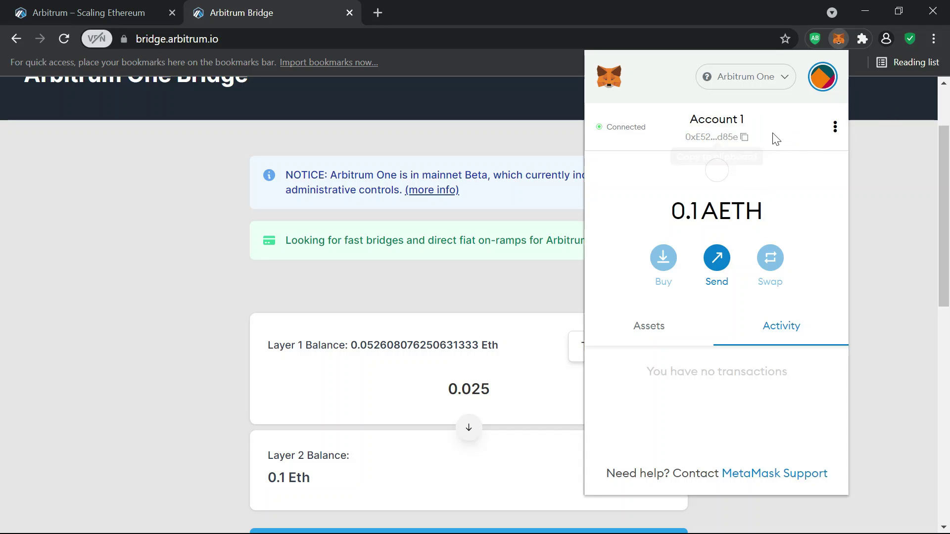
{"action": "left_click", "coordinate": [772, 87]}
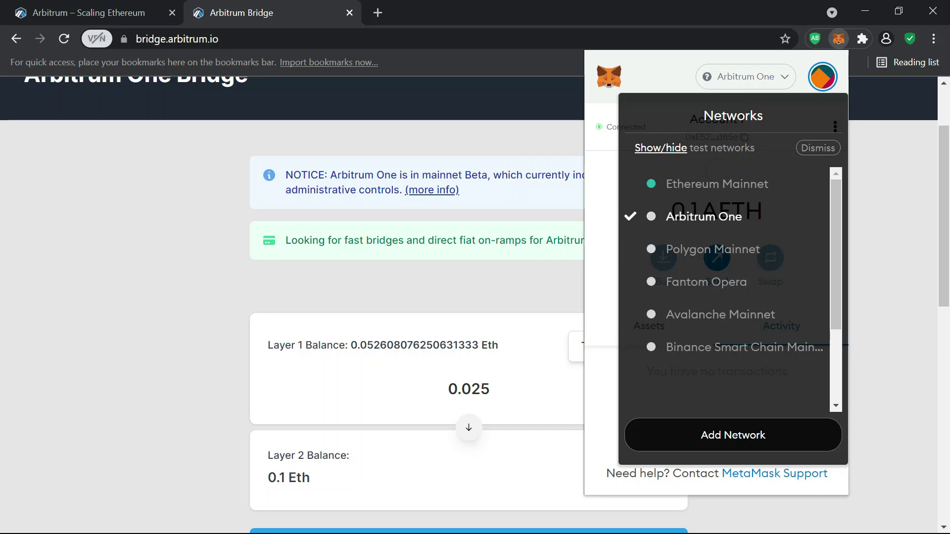
{"action": "key", "text": "alt+Tab"}
{"action": "key", "text": "alt+Tab"}
{"action": "key", "text": "alt+Tab"}
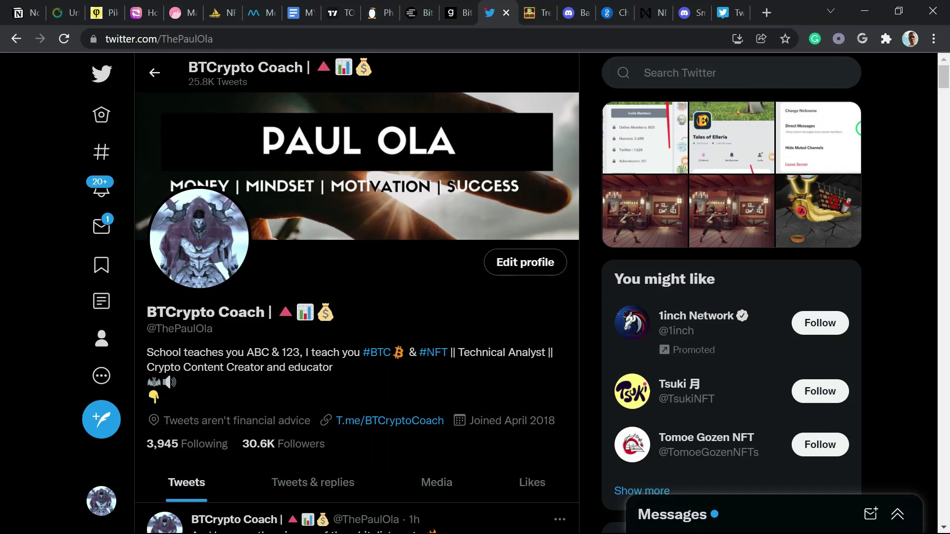
- Search Twitter for the account and open its profile, scrolling through its tweets
{"action": "left_click", "coordinate": [693, 73]}
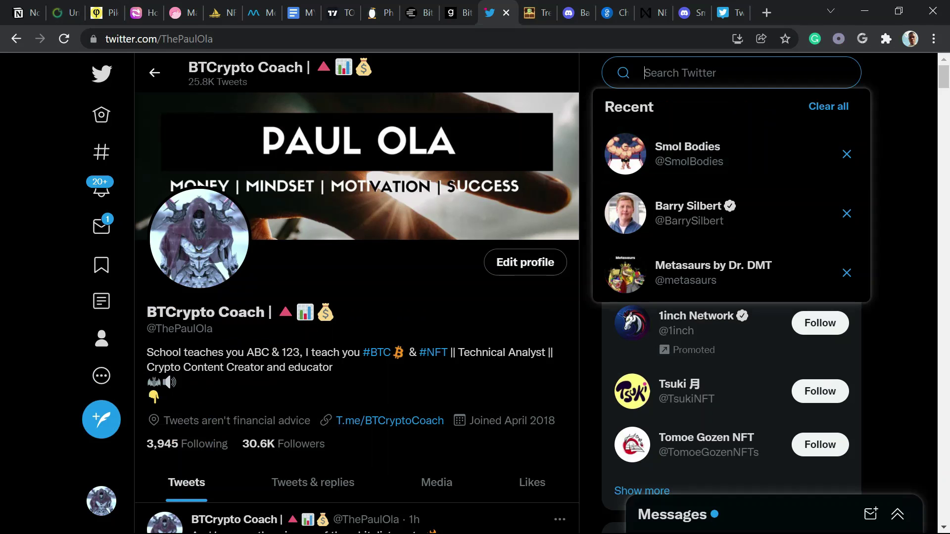
{"action": "type", "text": "fey"}
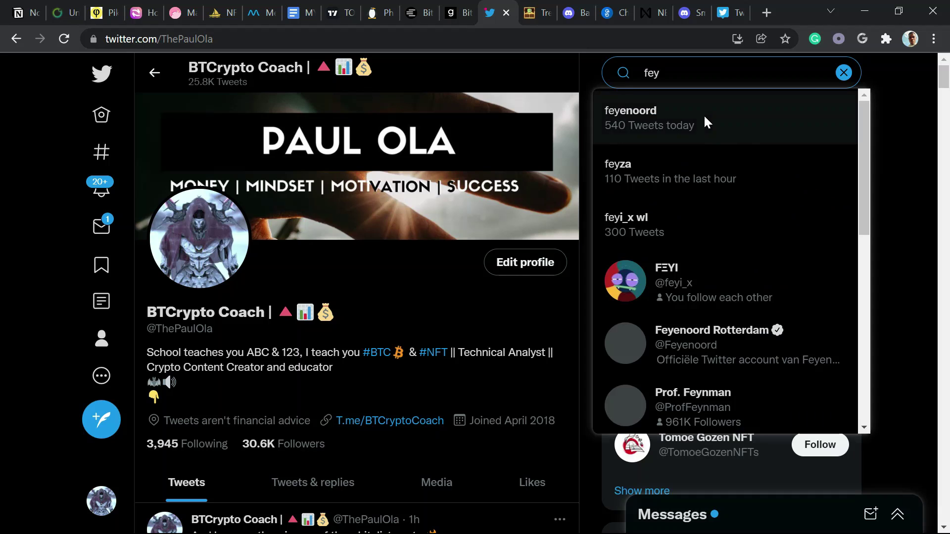
{"action": "left_click", "coordinate": [668, 275]}
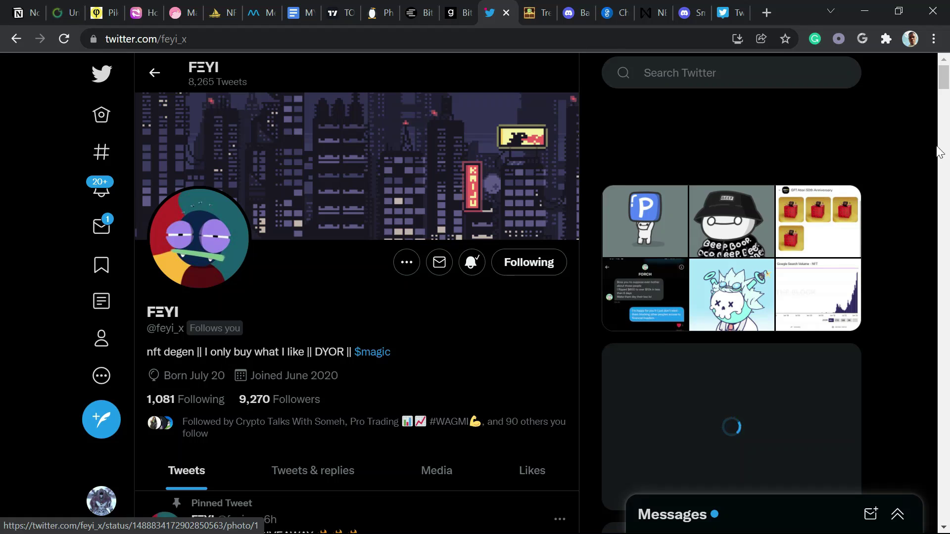
{"action": "scroll", "coordinate": [945, 104], "scroll_direction": "down", "scroll_amount": 15}
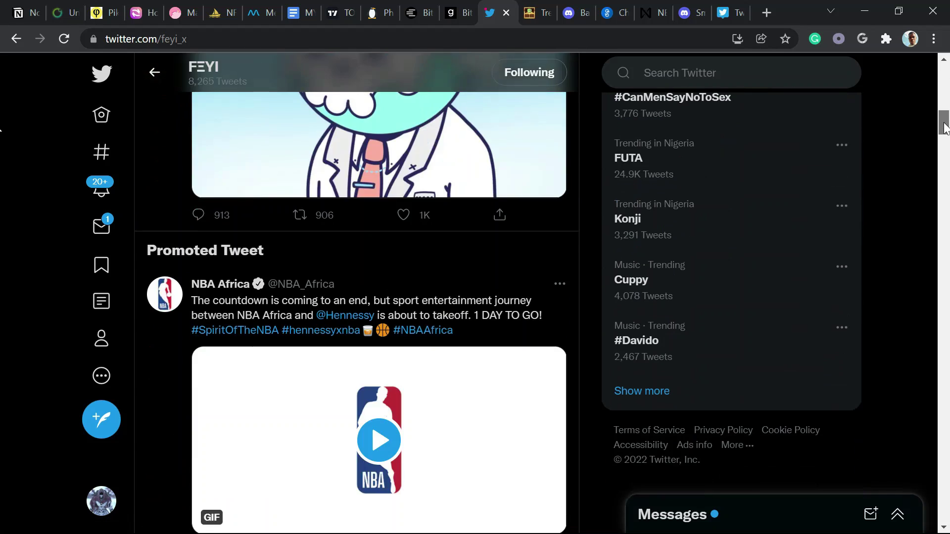
{"action": "left_click_drag", "start_coordinate": [945, 128], "coordinate": [946, 230]}
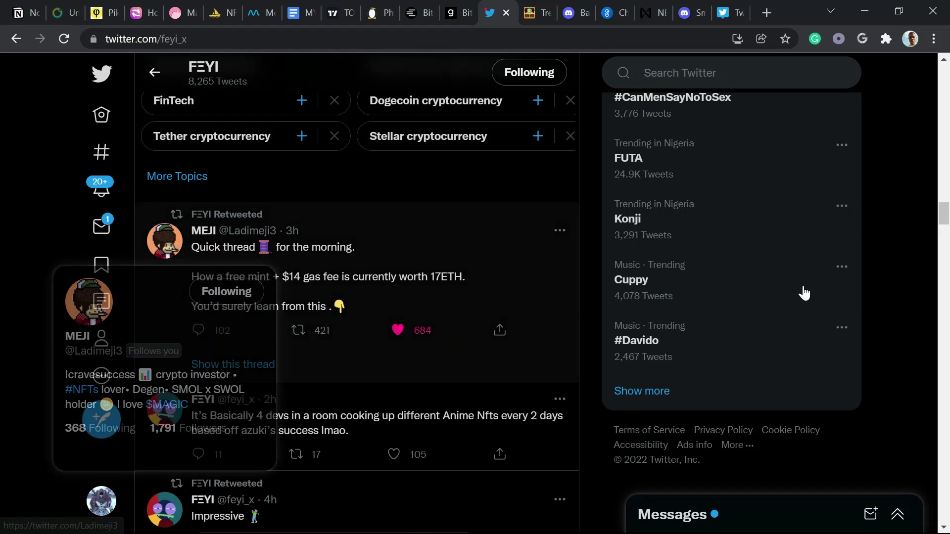
{"action": "left_click_drag", "start_coordinate": [945, 217], "coordinate": [944, 259]}
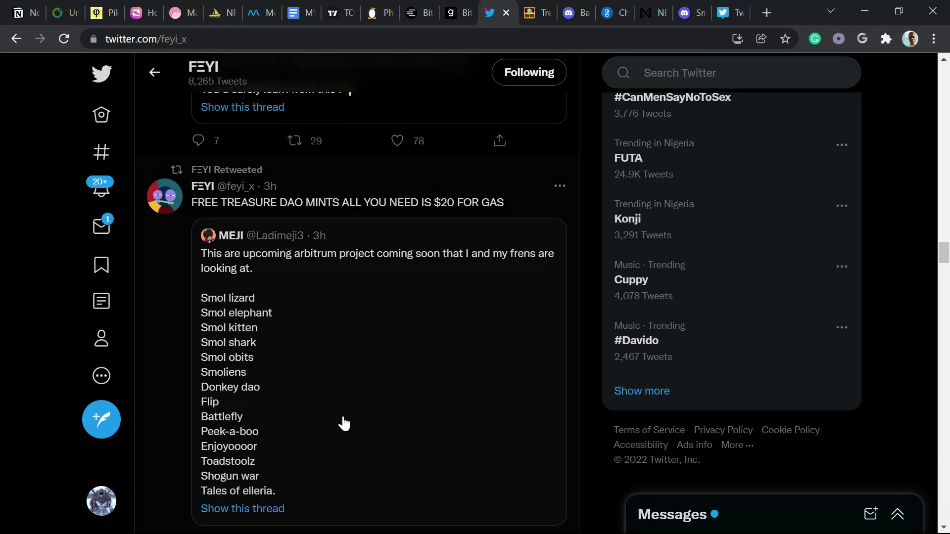
- Open the quoted thread of upcoming Arbitrum projects and scroll to their Discord invite links
{"action": "left_click", "coordinate": [343, 406]}
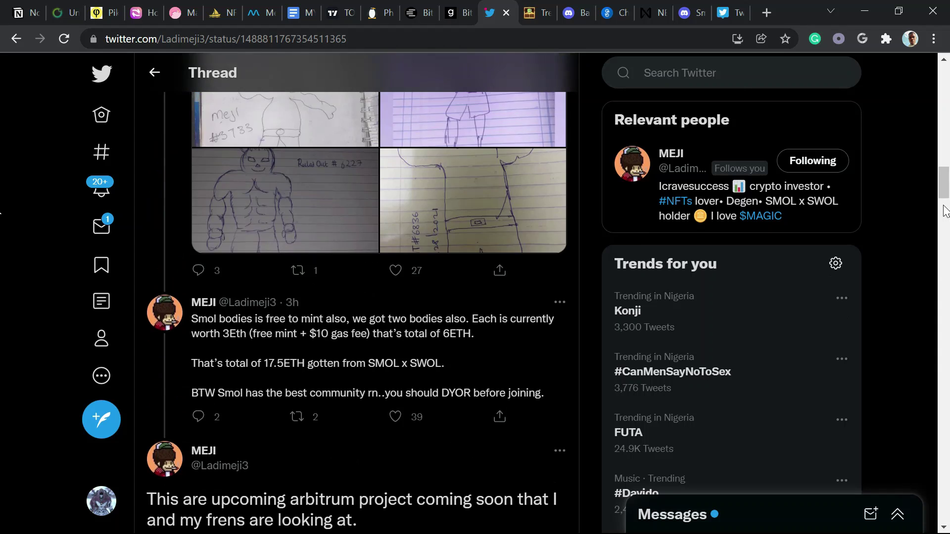
{"action": "scroll", "coordinate": [945, 256], "scroll_direction": "down", "scroll_amount": 5}
{"action": "scroll", "coordinate": [945, 256], "scroll_direction": "down", "scroll_amount": 6}
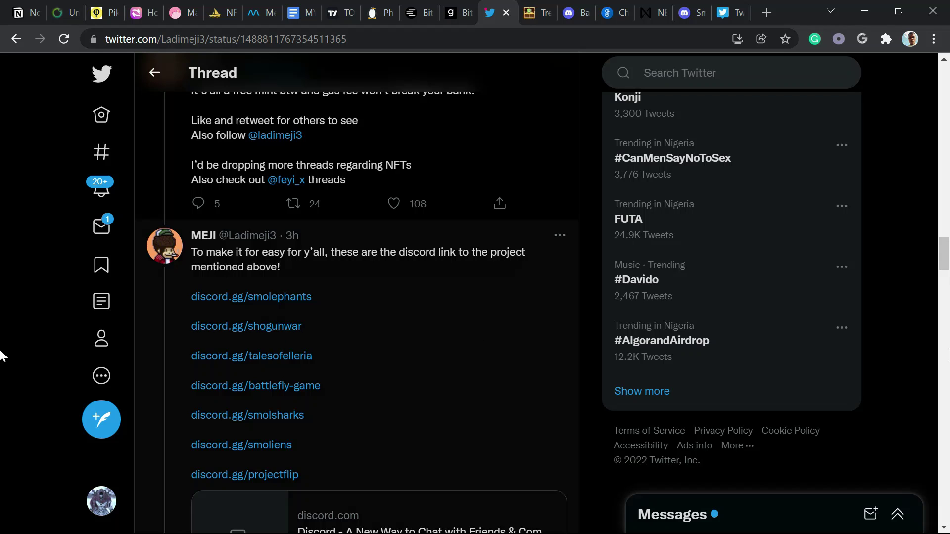
{"action": "left_click_drag", "start_coordinate": [943, 252], "coordinate": [943, 281]}
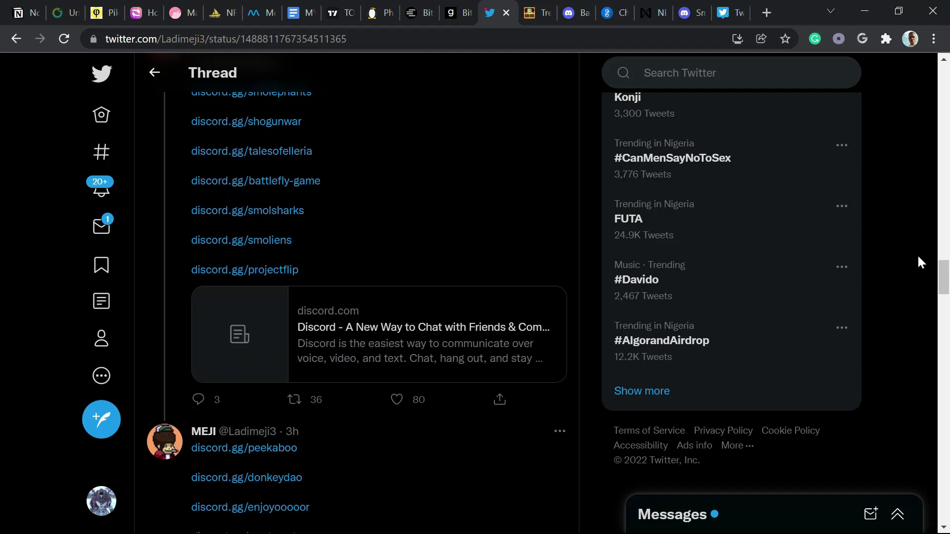
{"action": "scroll", "coordinate": [918, 99], "scroll_direction": "up", "scroll_amount": 5}
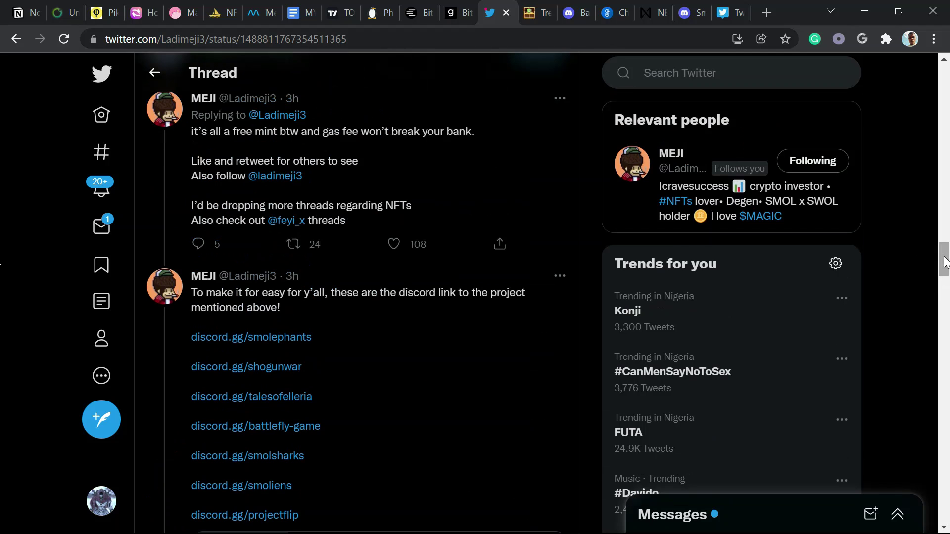
{"action": "key", "text": "alt+Tab"}
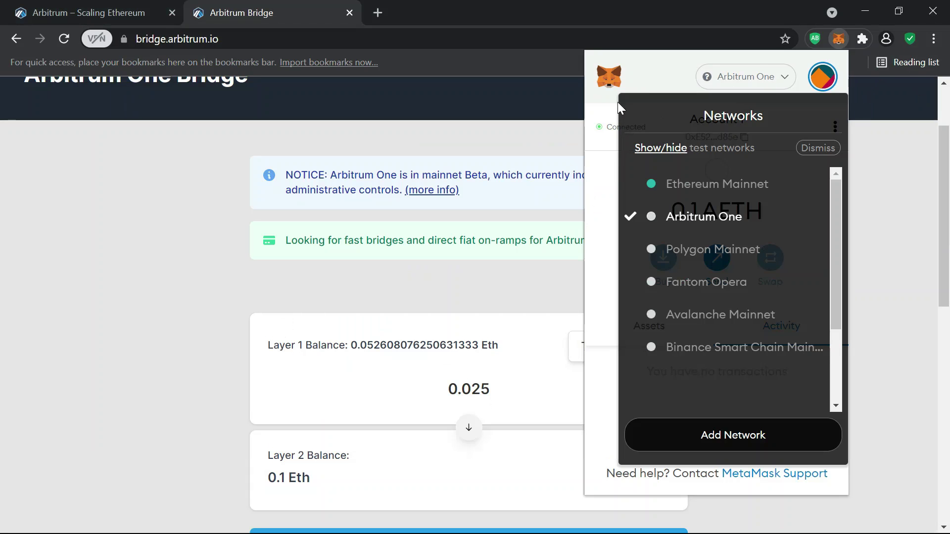
- Dismiss MetaMask's network list to show the 0.1 AETH balance, then return to the Twitter thread
{"action": "left_click", "coordinate": [640, 70]}
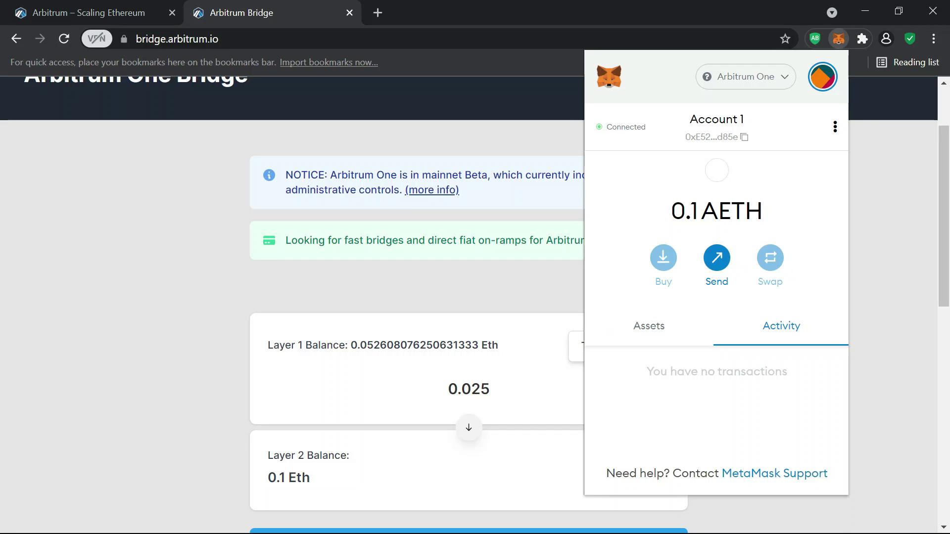
{"action": "key", "text": "alt+Tab"}
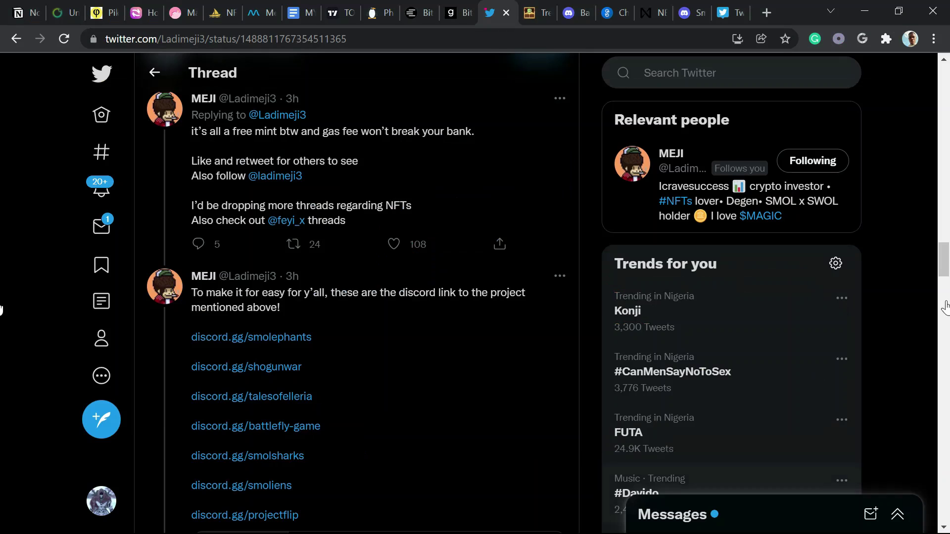
- Go back to the retweeting profile and scroll its recent tweets down to Who to follow
{"action": "scroll", "coordinate": [945, 250], "scroll_direction": "up", "scroll_amount": 3}
{"action": "scroll", "coordinate": [945, 250], "scroll_direction": "up", "scroll_amount": 10}
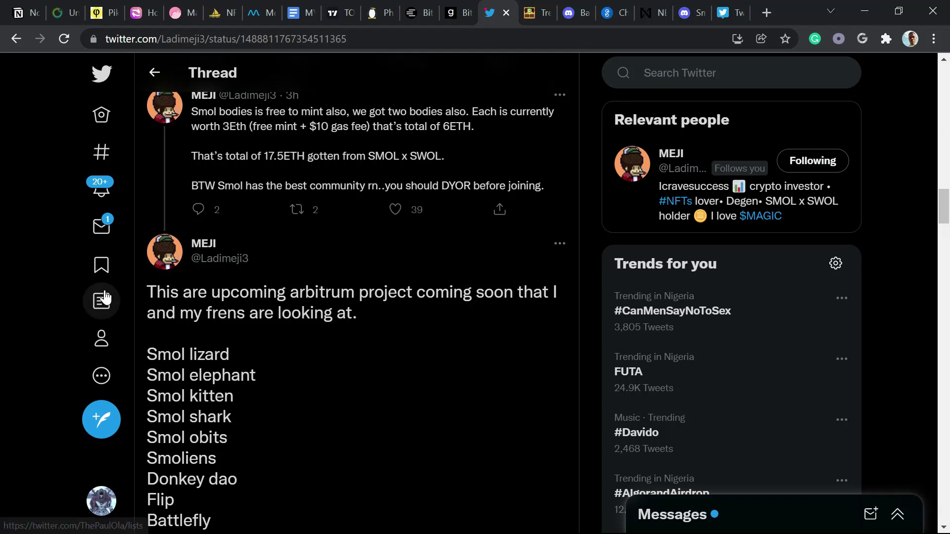
{"action": "left_click", "coordinate": [154, 72]}
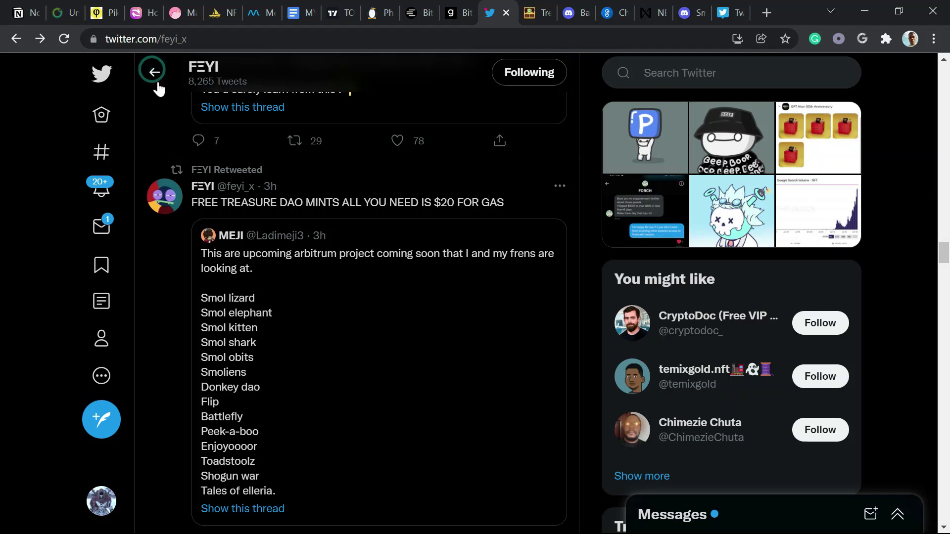
{"action": "left_click_drag", "start_coordinate": [944, 259], "coordinate": [946, 89]}
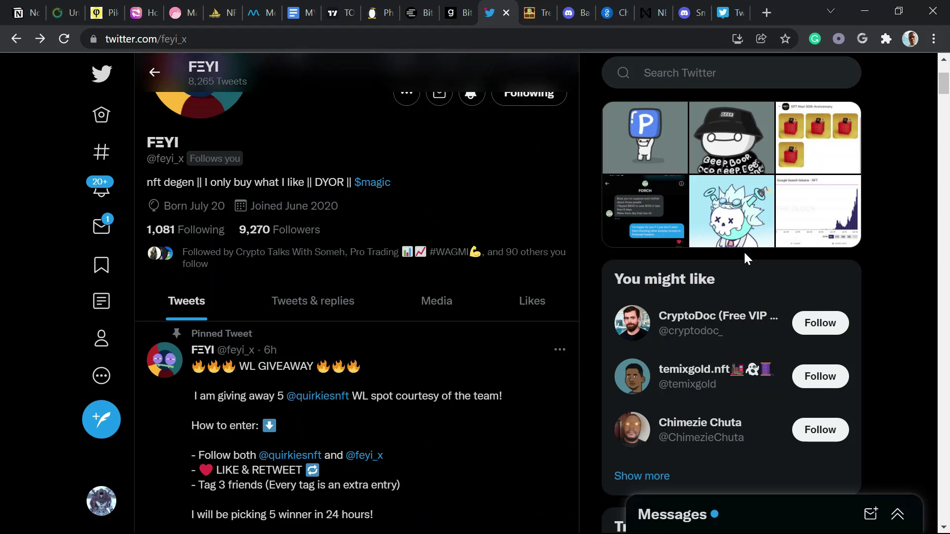
{"action": "left_click", "coordinate": [943, 127]}
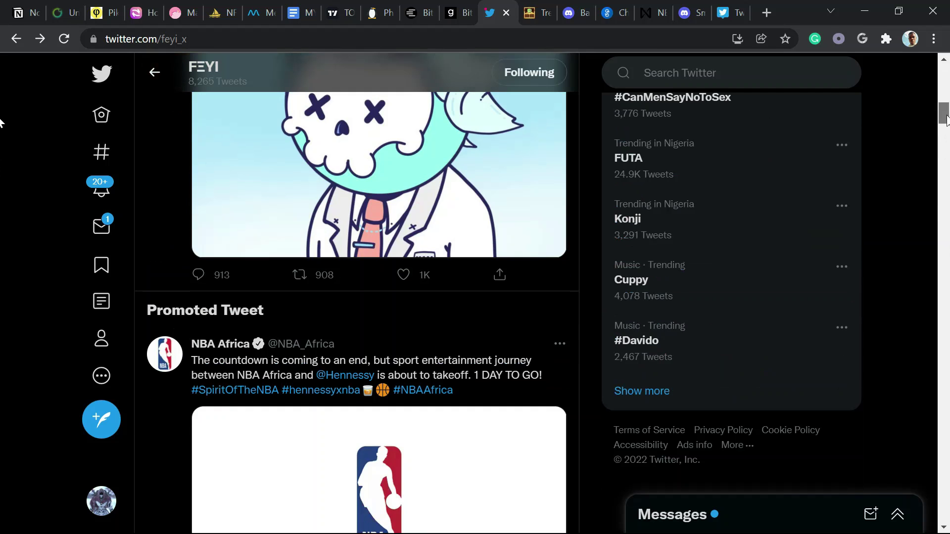
{"action": "left_click_drag", "start_coordinate": [946, 119], "coordinate": [946, 136]}
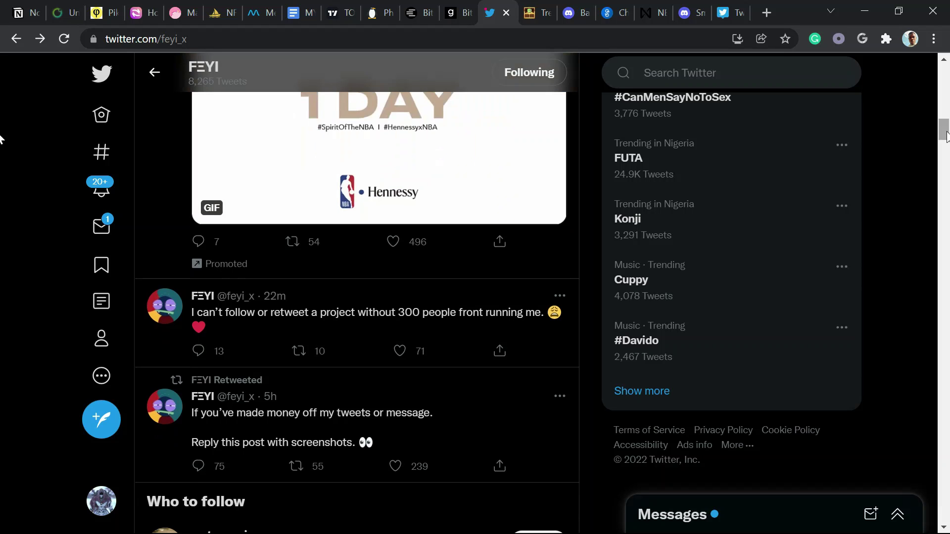
{"action": "left_click_drag", "start_coordinate": [946, 136], "coordinate": [946, 146]}
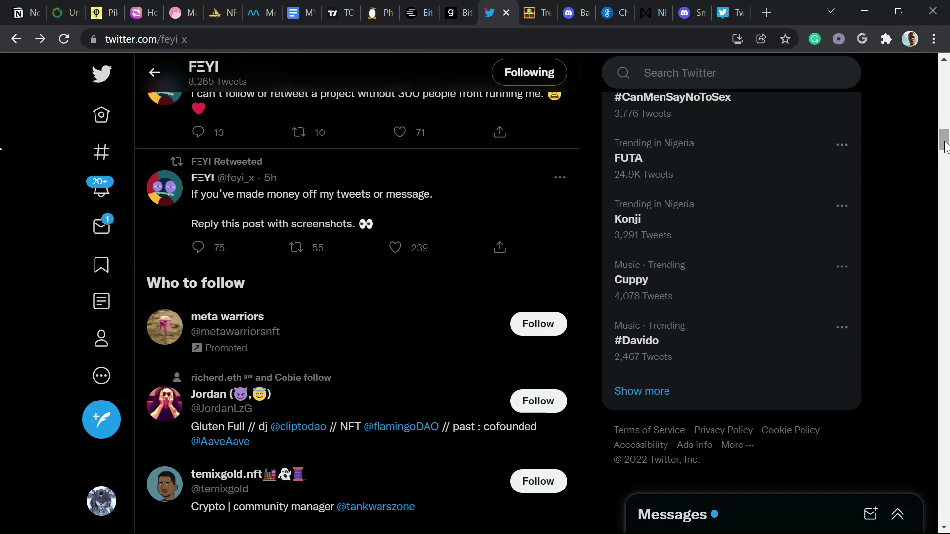